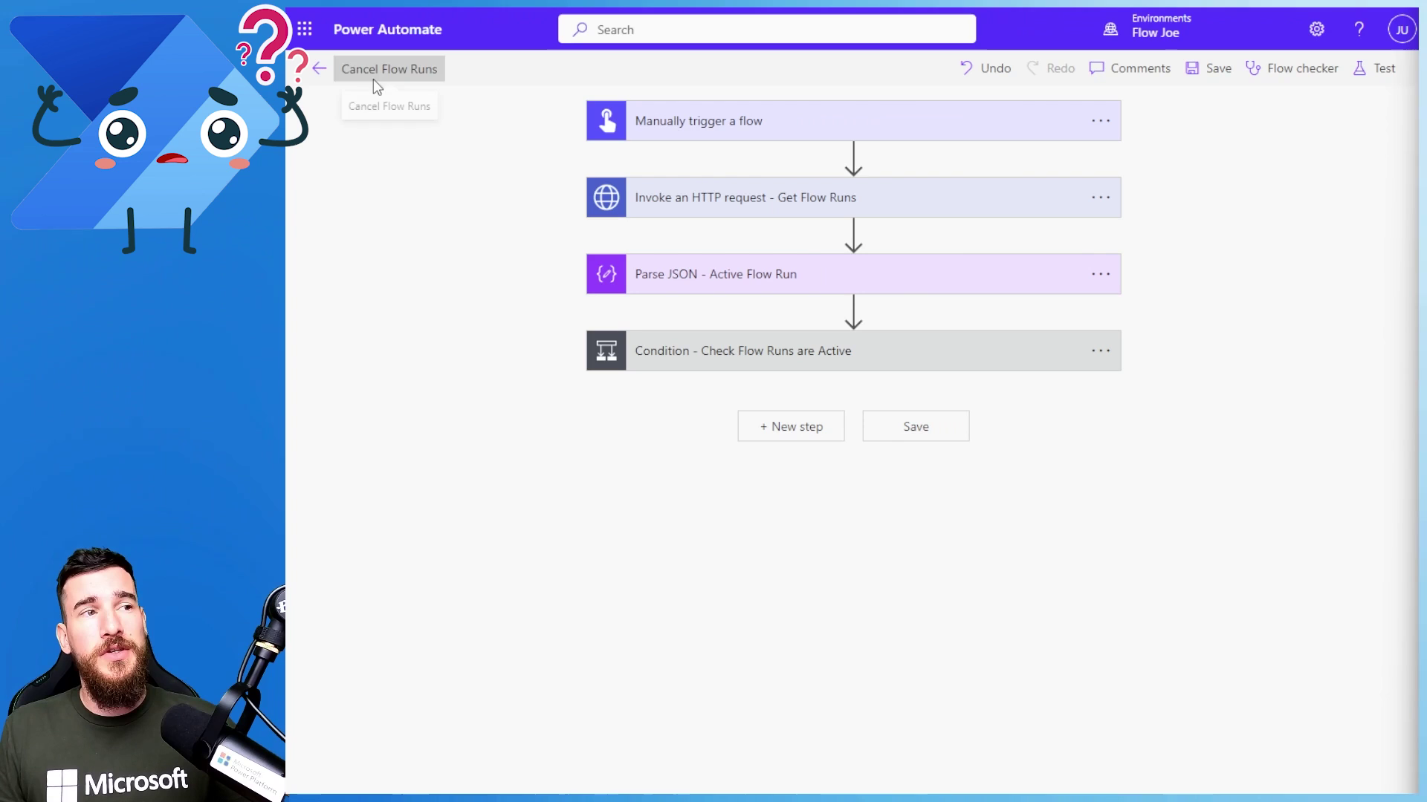
Review the input fields of the manual trigger and expand the Get Flow Runs HTTP request action
left_click(744, 134)
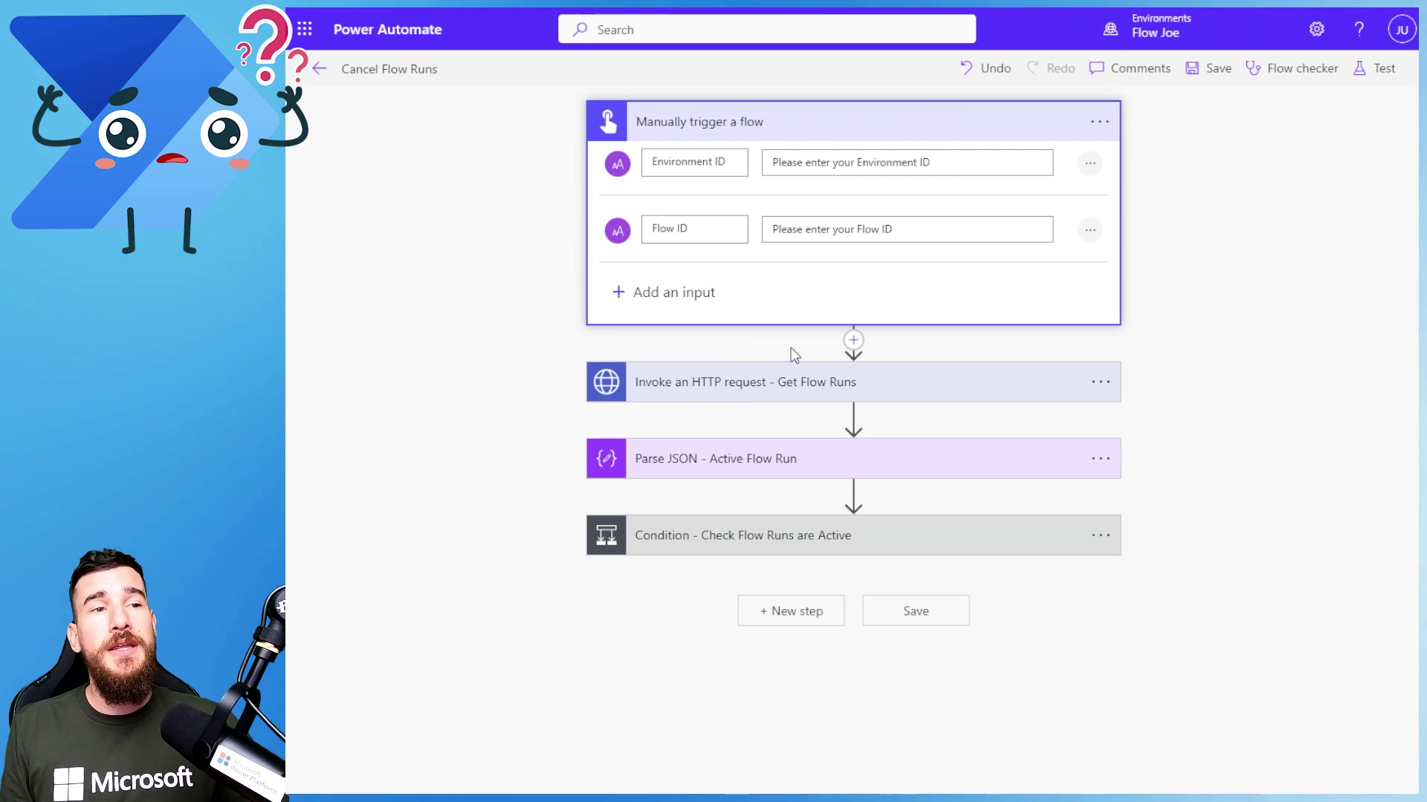
left_click(936, 125)
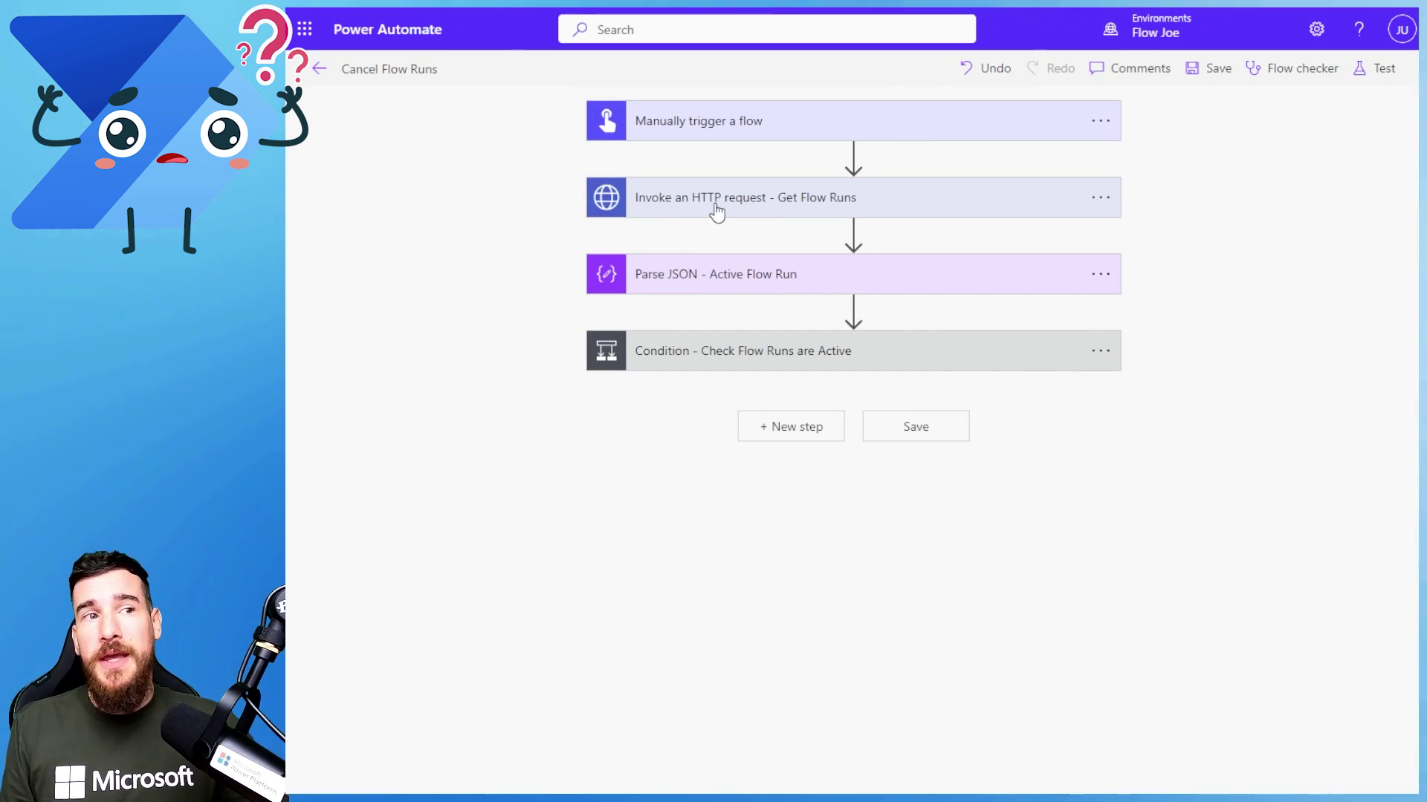
left_click(772, 208)
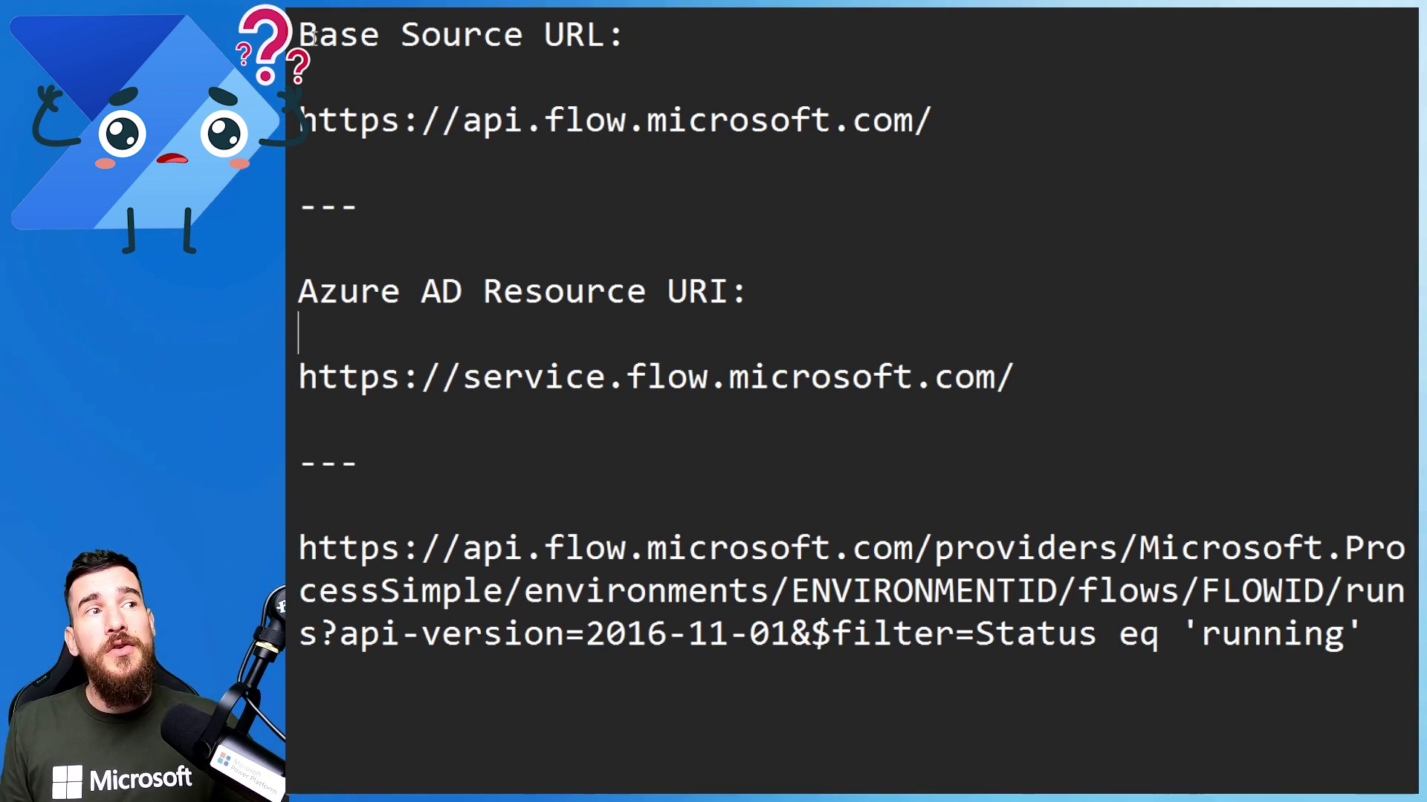
Review the Base Source URL and the Azure AD Resource URI for the HTTP connection in the text notes
left_click_drag(299, 33, 601, 42)
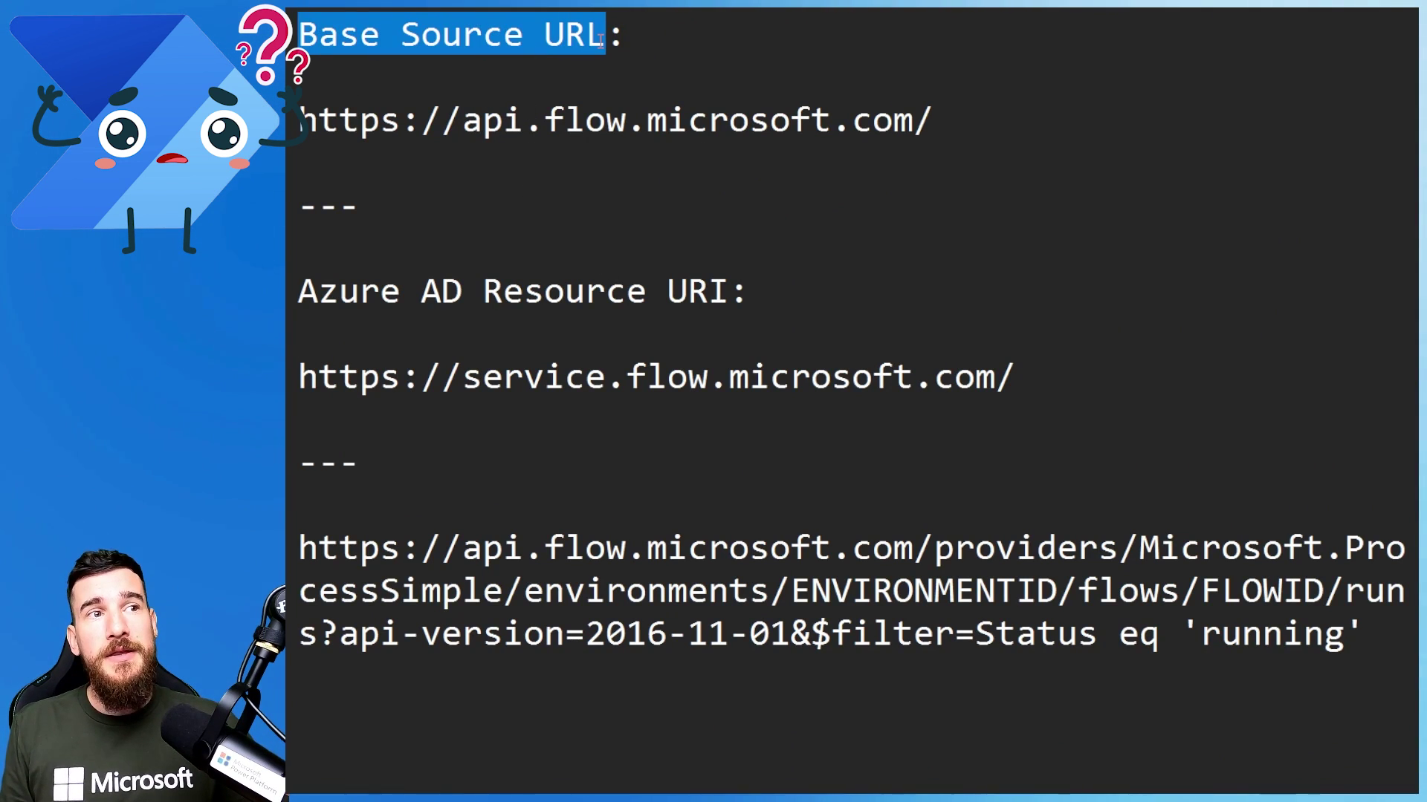
left_click(310, 122)
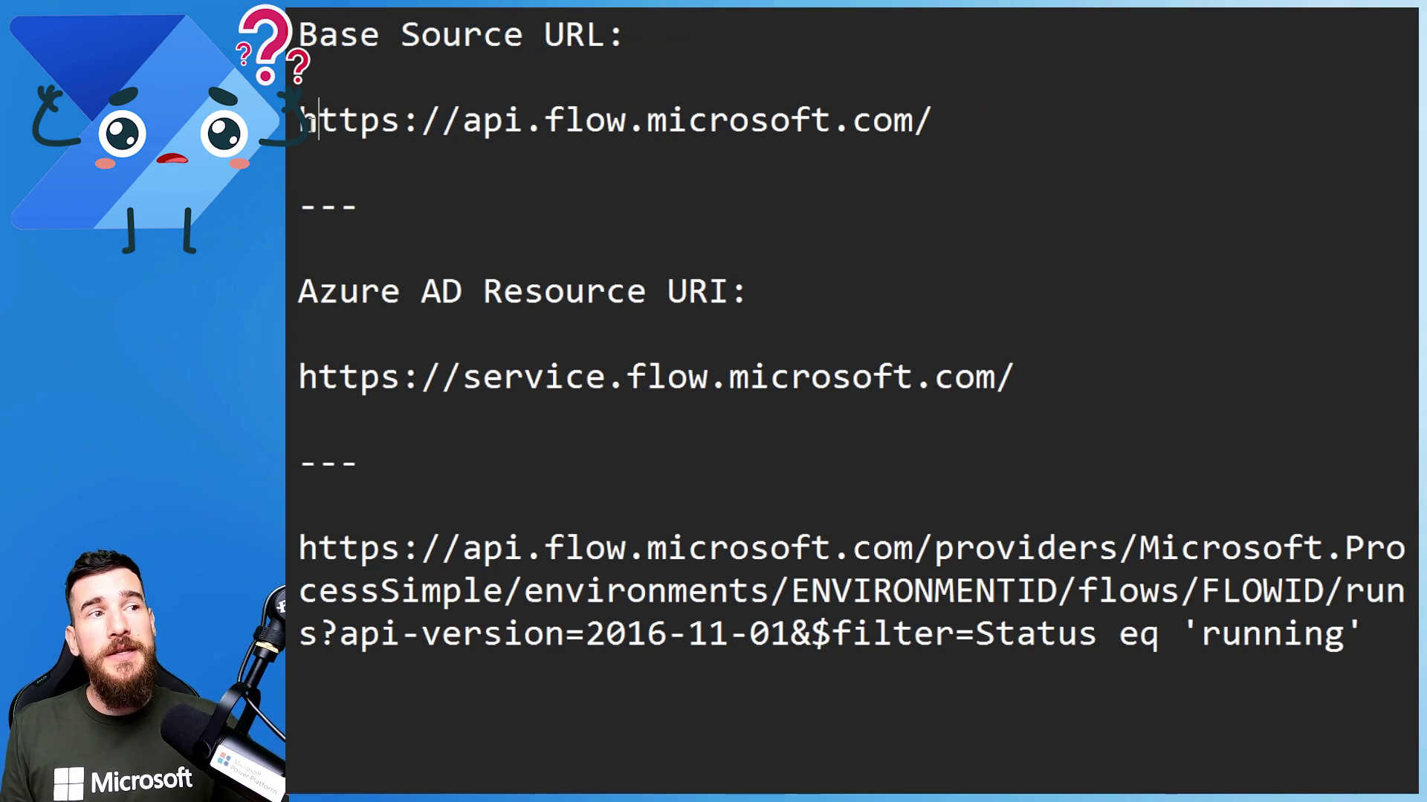
left_click_drag(300, 121, 948, 125)
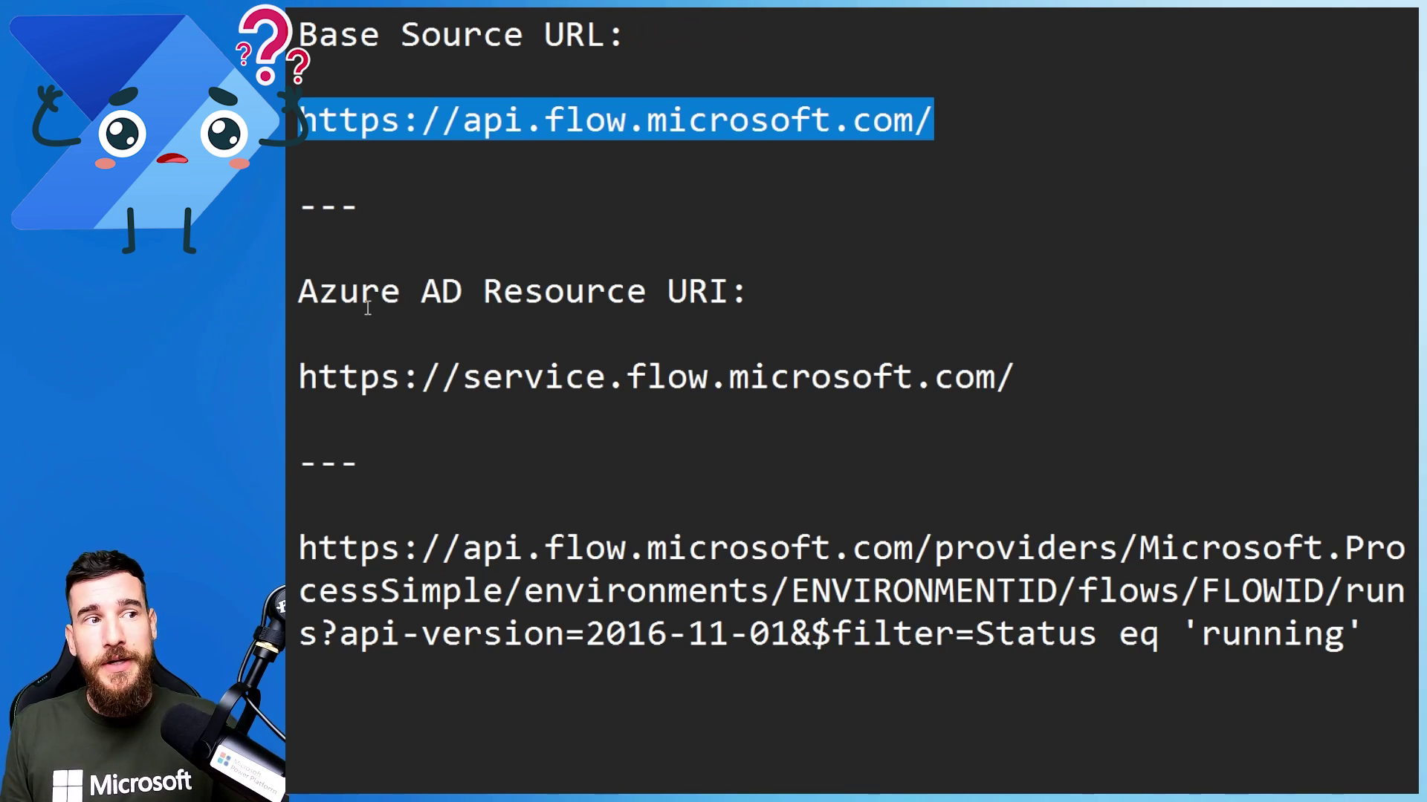
left_click_drag(317, 290, 669, 293)
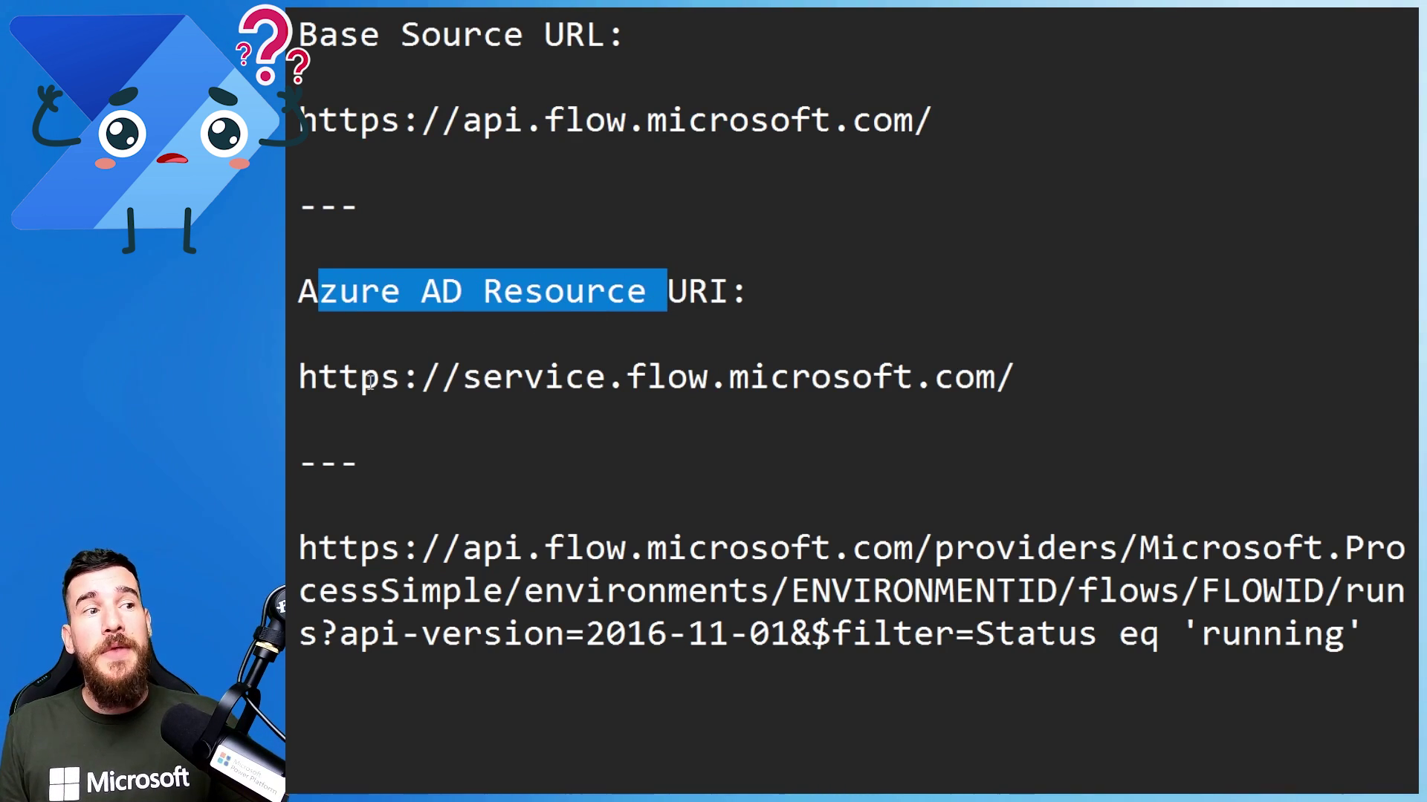
left_click_drag(369, 381, 585, 379)
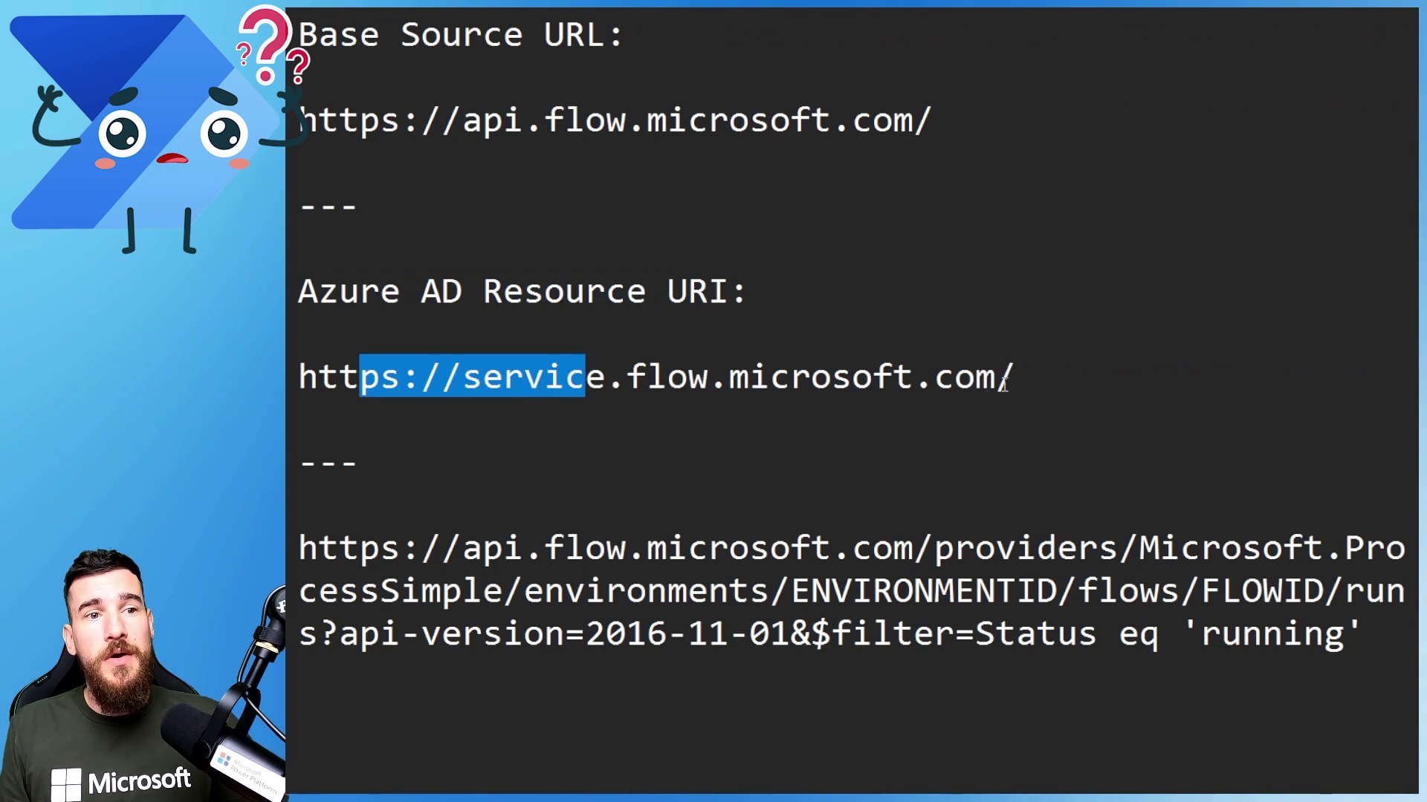
left_click_drag(1015, 381, 310, 381)
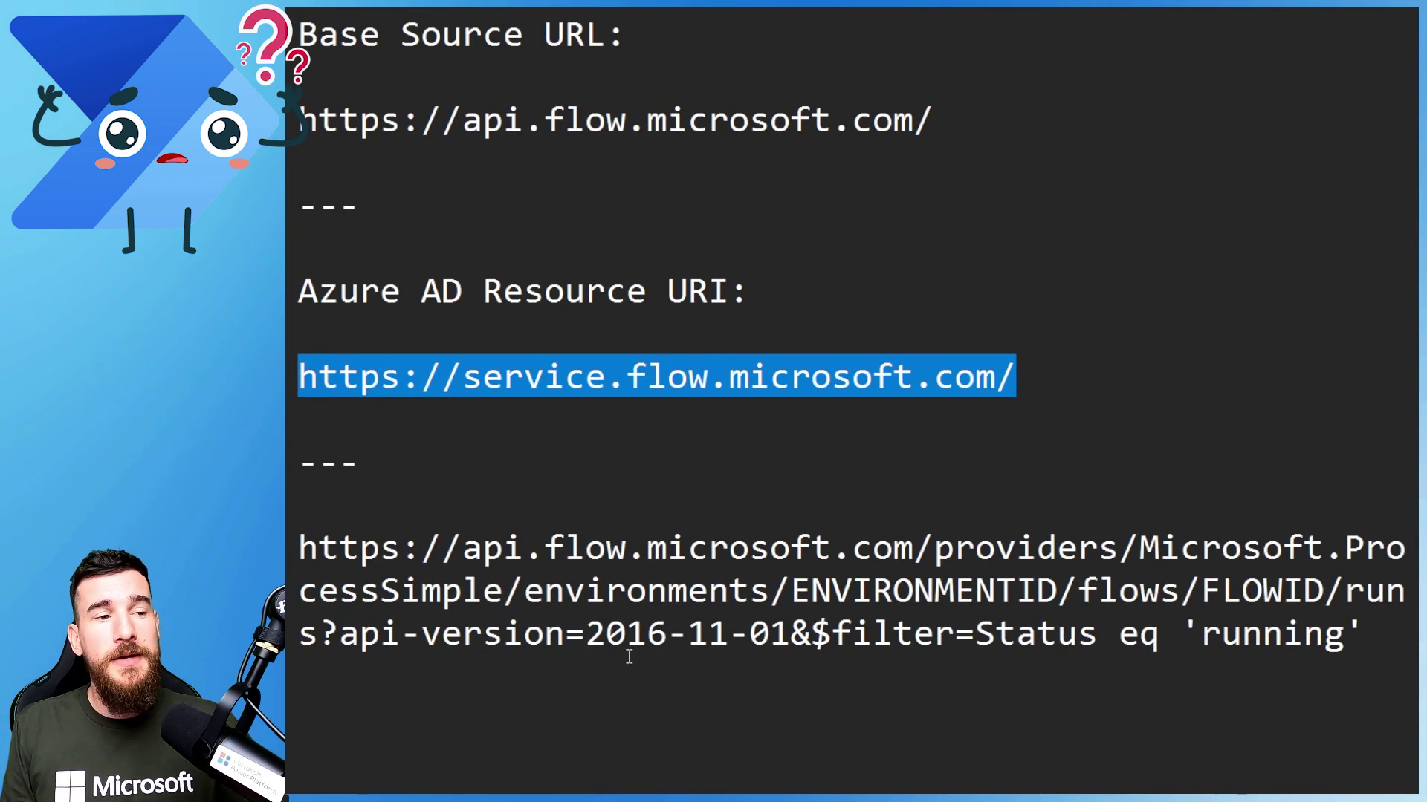
Examine the flow runs request URL in the notes, including its ENVIRONMENTID and FLOWID placeholders
left_click(629, 657)
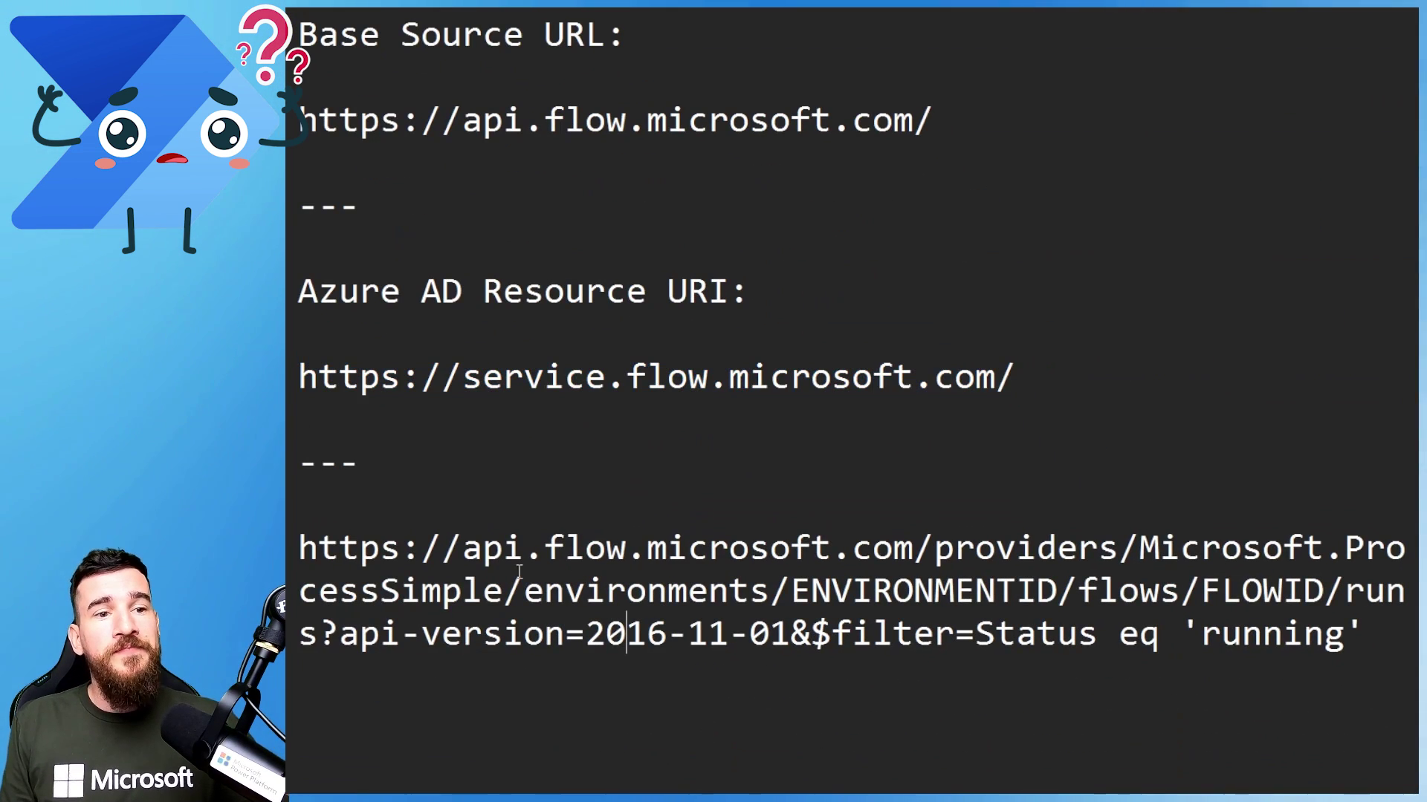
left_click_drag(301, 550, 1365, 643)
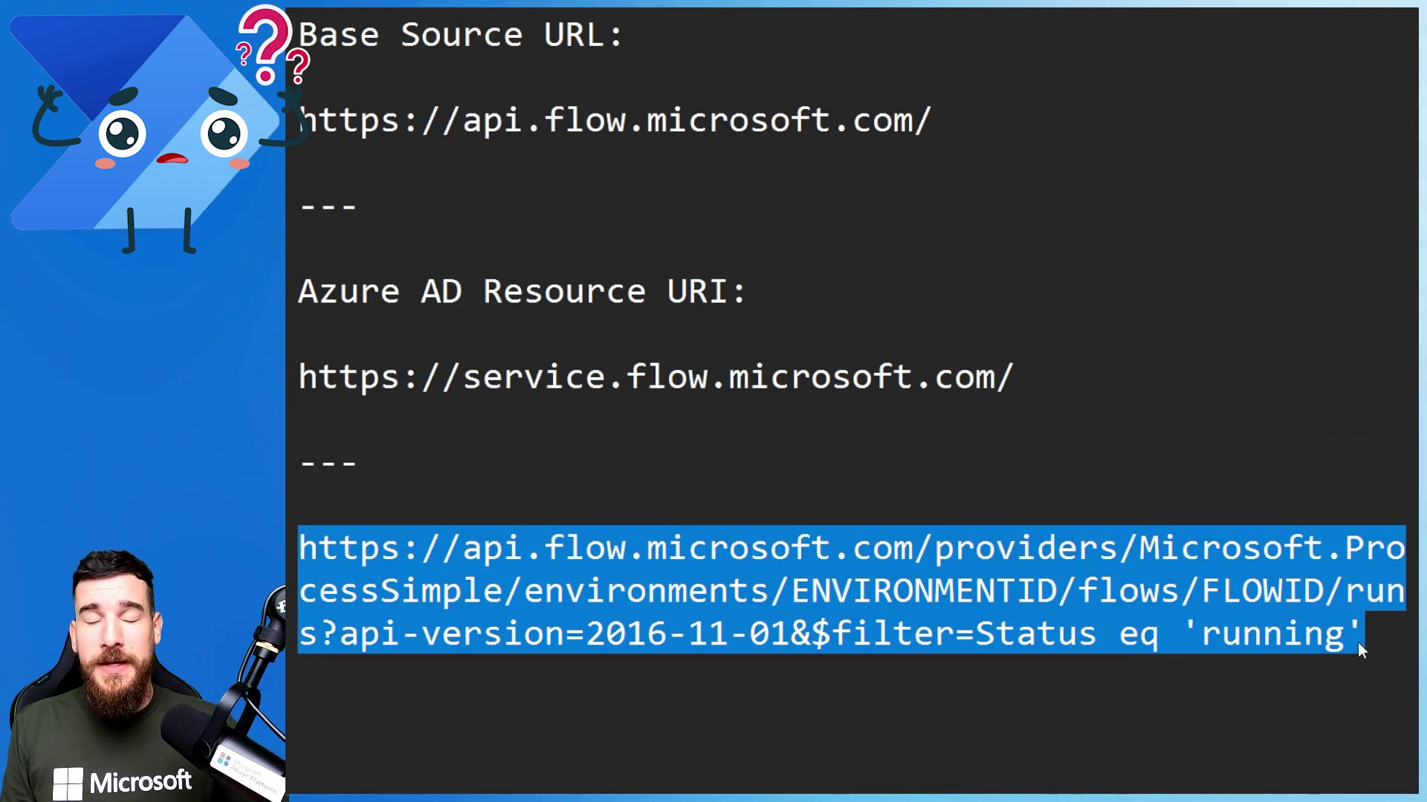
double_click(858, 592)
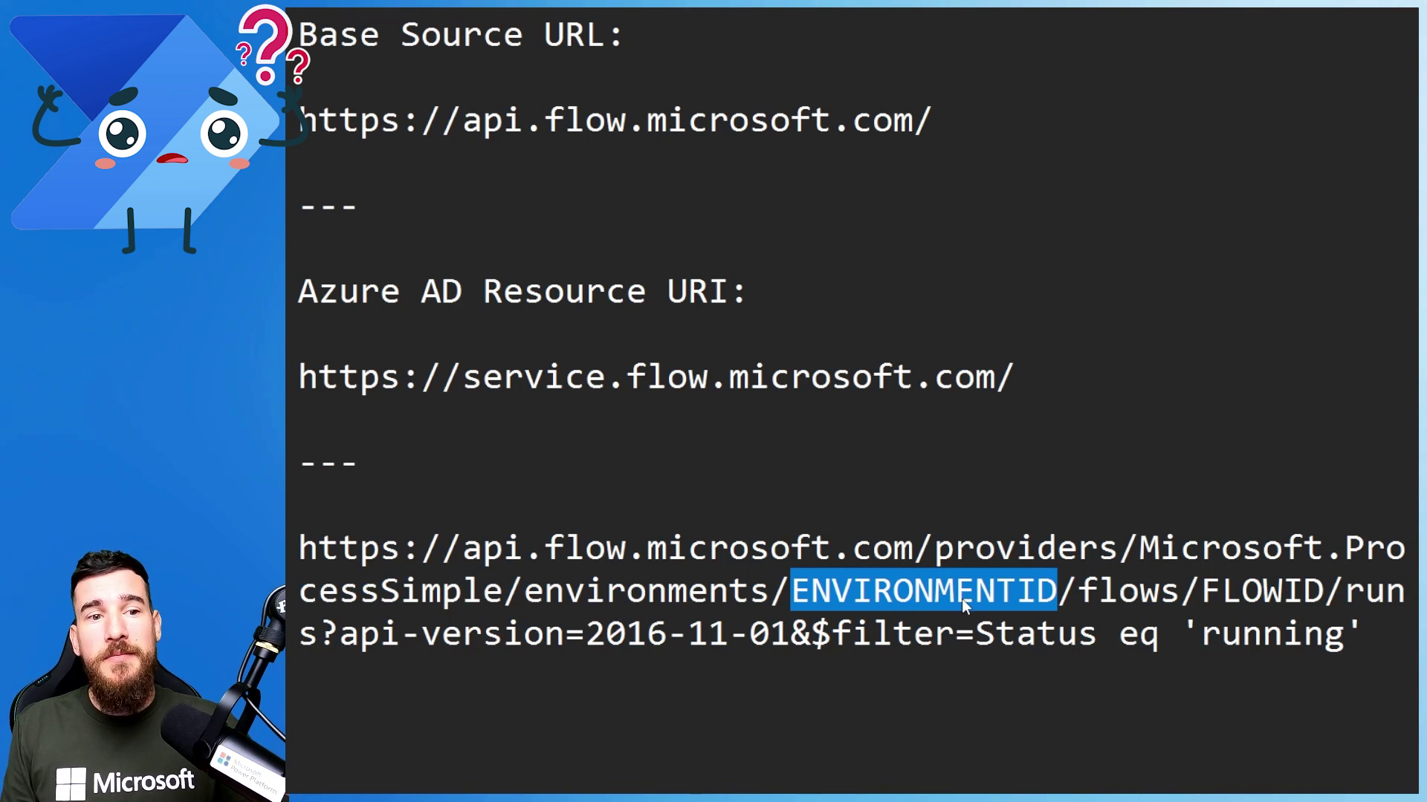
double_click(1260, 592)
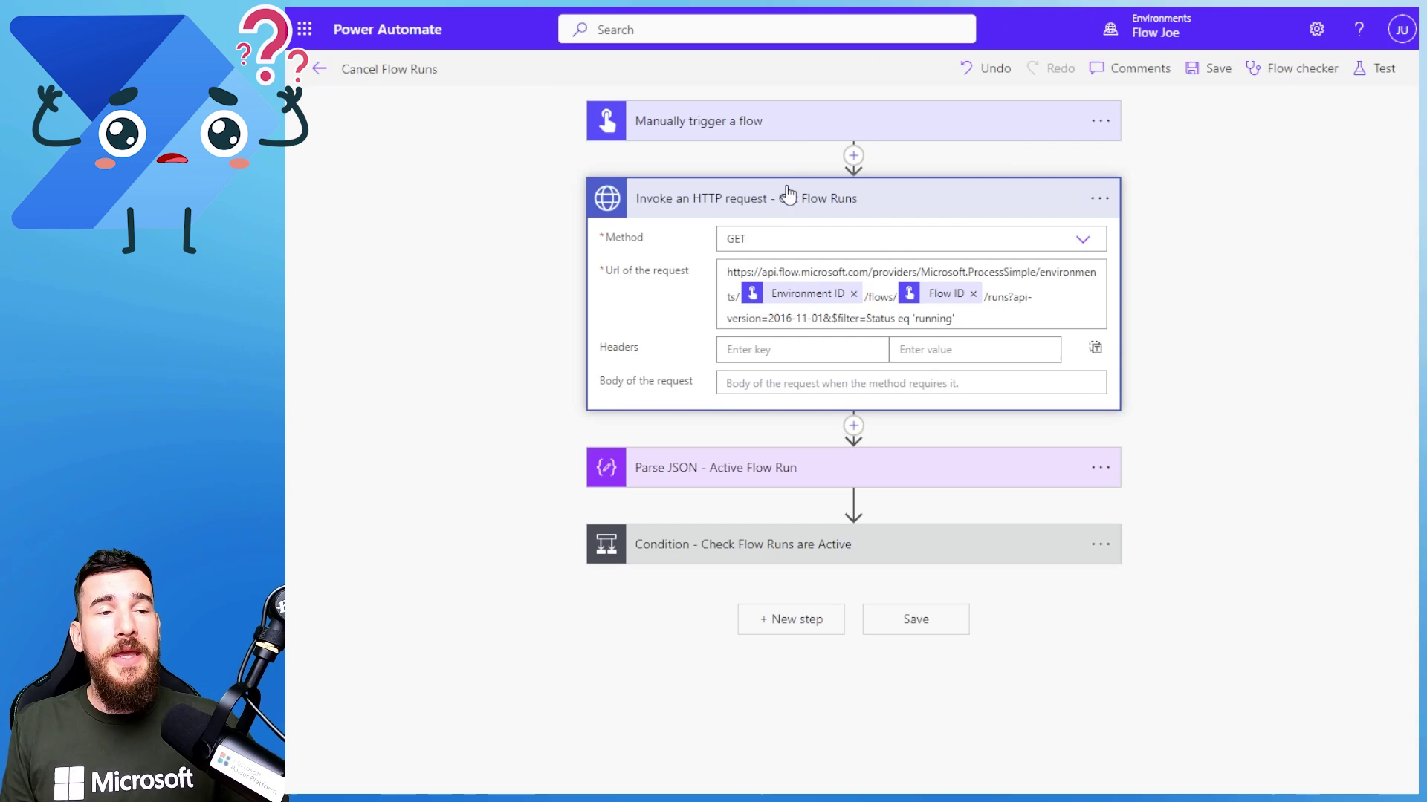
Compare the manual trigger's inputs with the dynamic values in the Get Flow Runs request URL, and collapse the request action
left_click(800, 131)
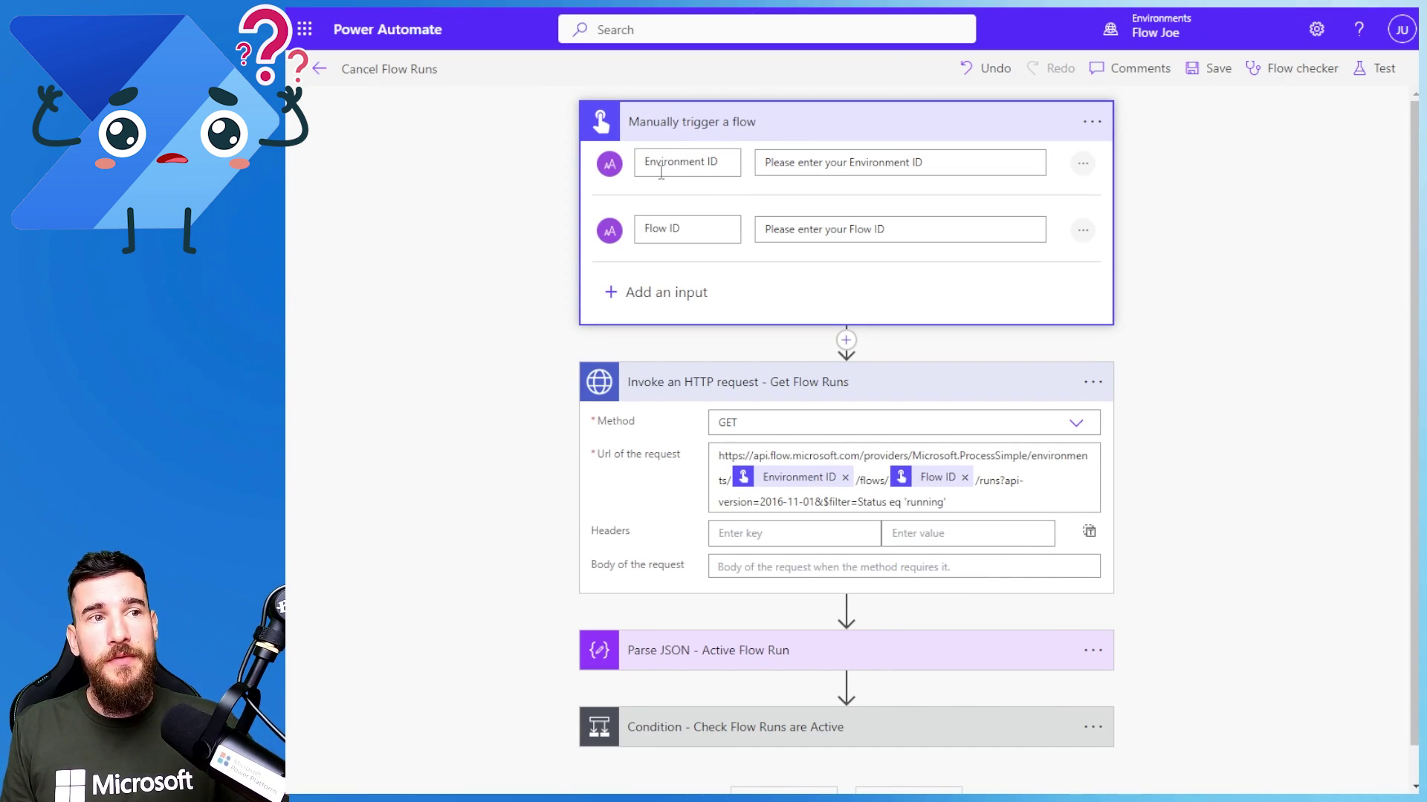
mouse_move(782, 487)
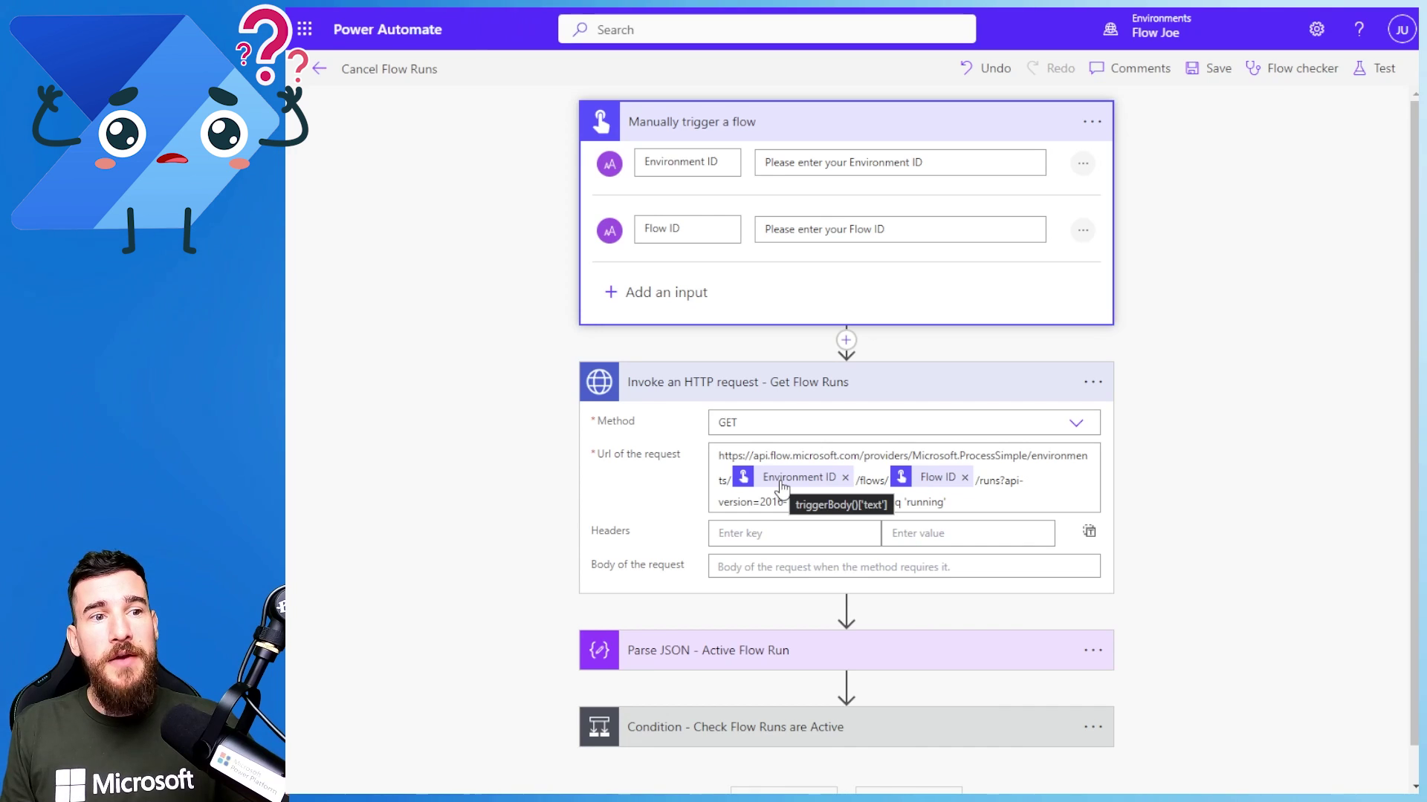
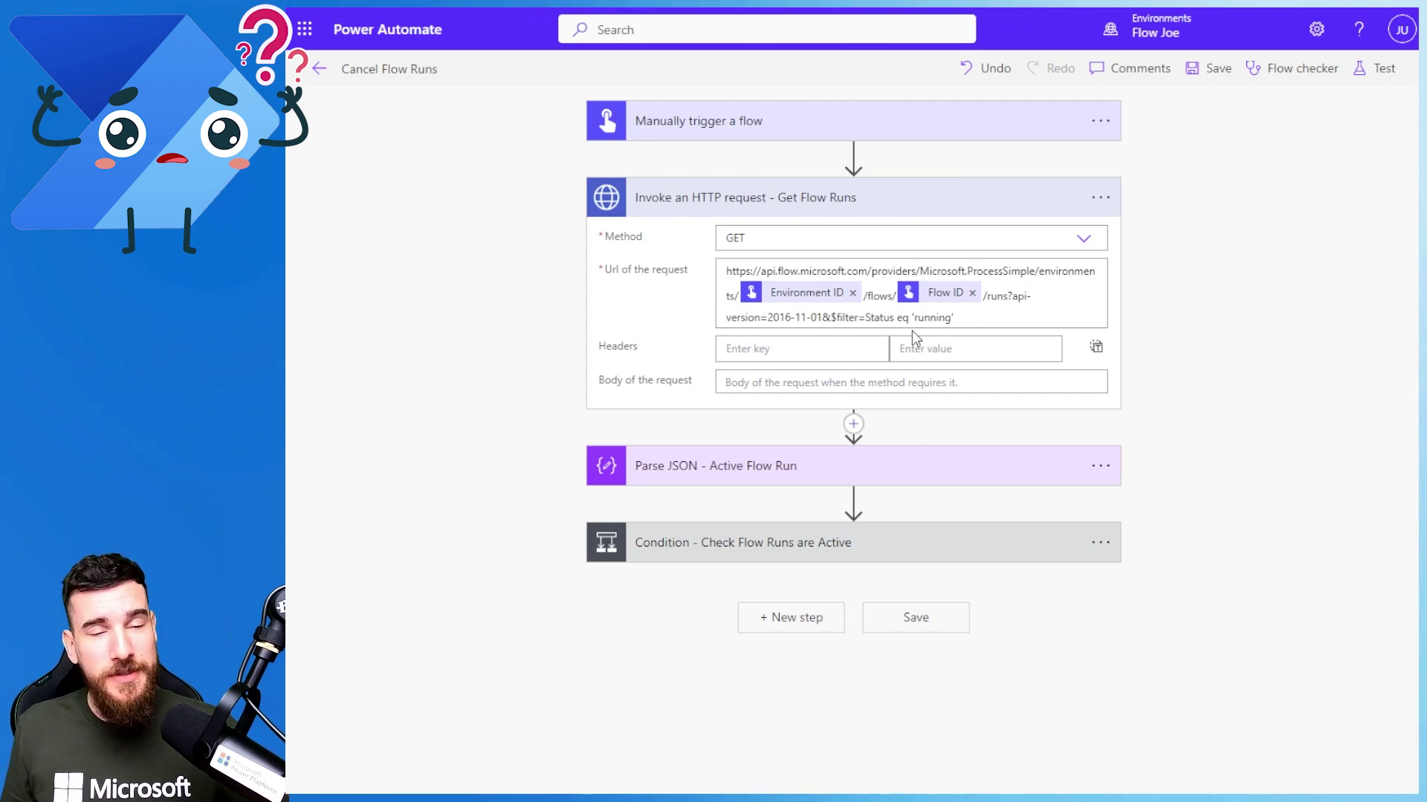
left_click(893, 206)
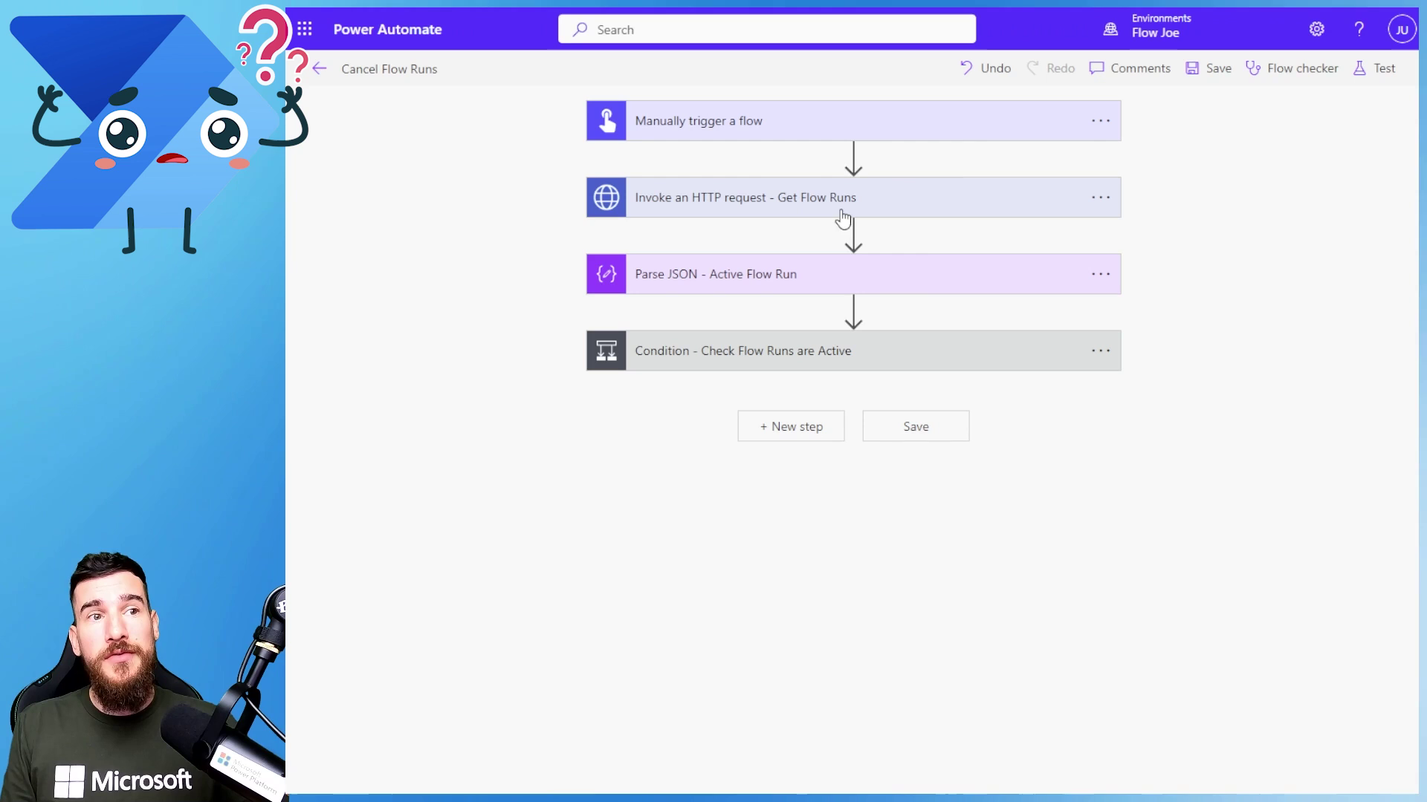
Inspect the content and schema of the Parse JSON - Active Flow Run action and collapse it
left_click(805, 283)
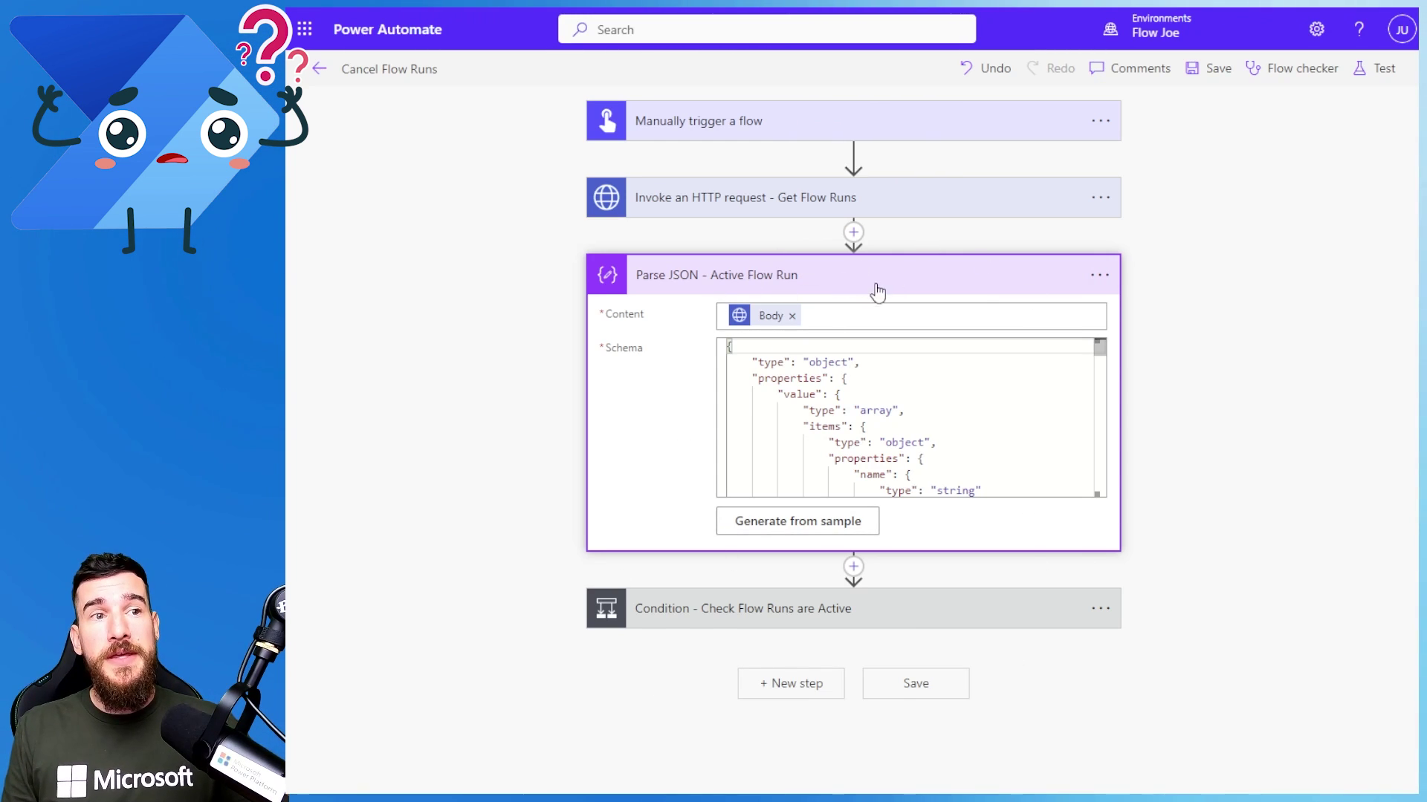
left_click(749, 279)
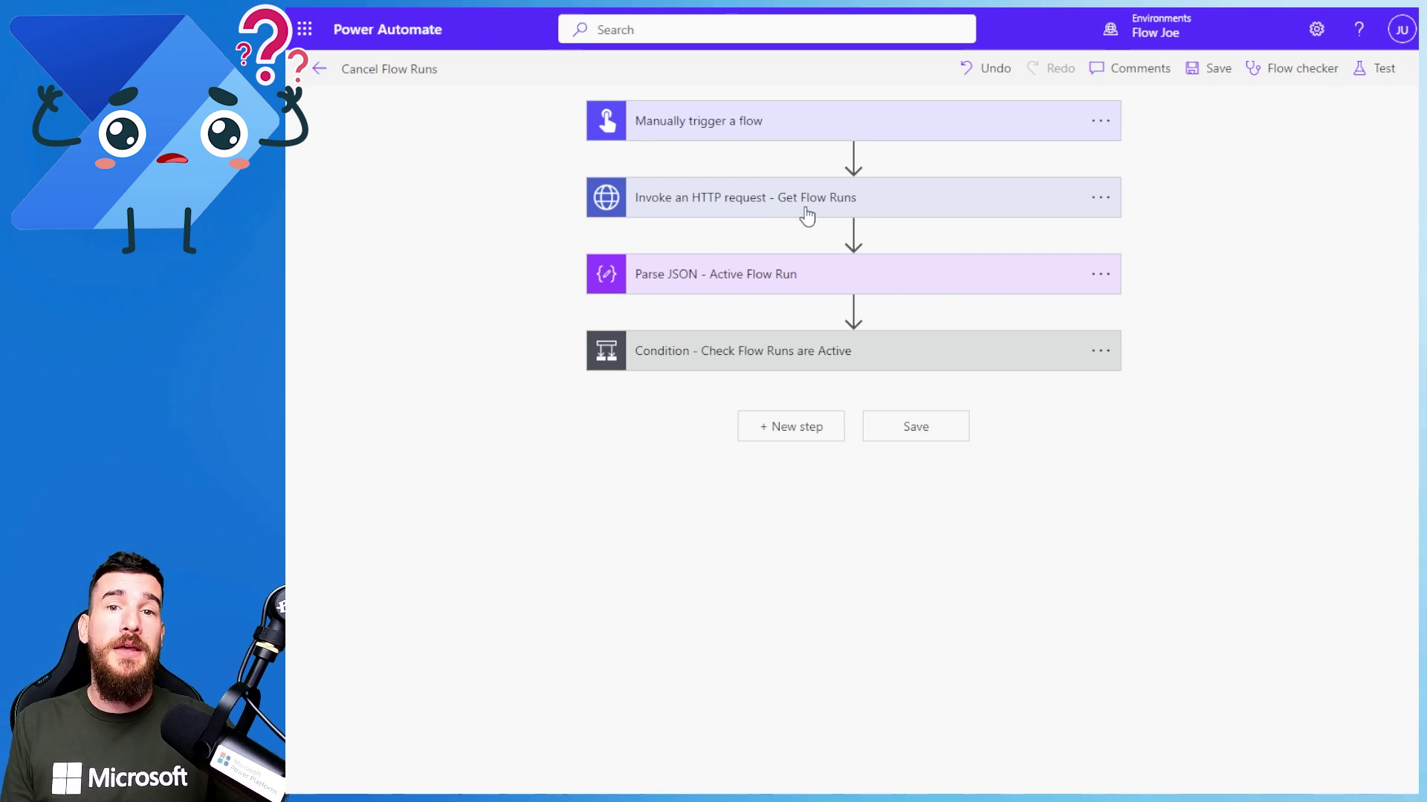
left_click(815, 275)
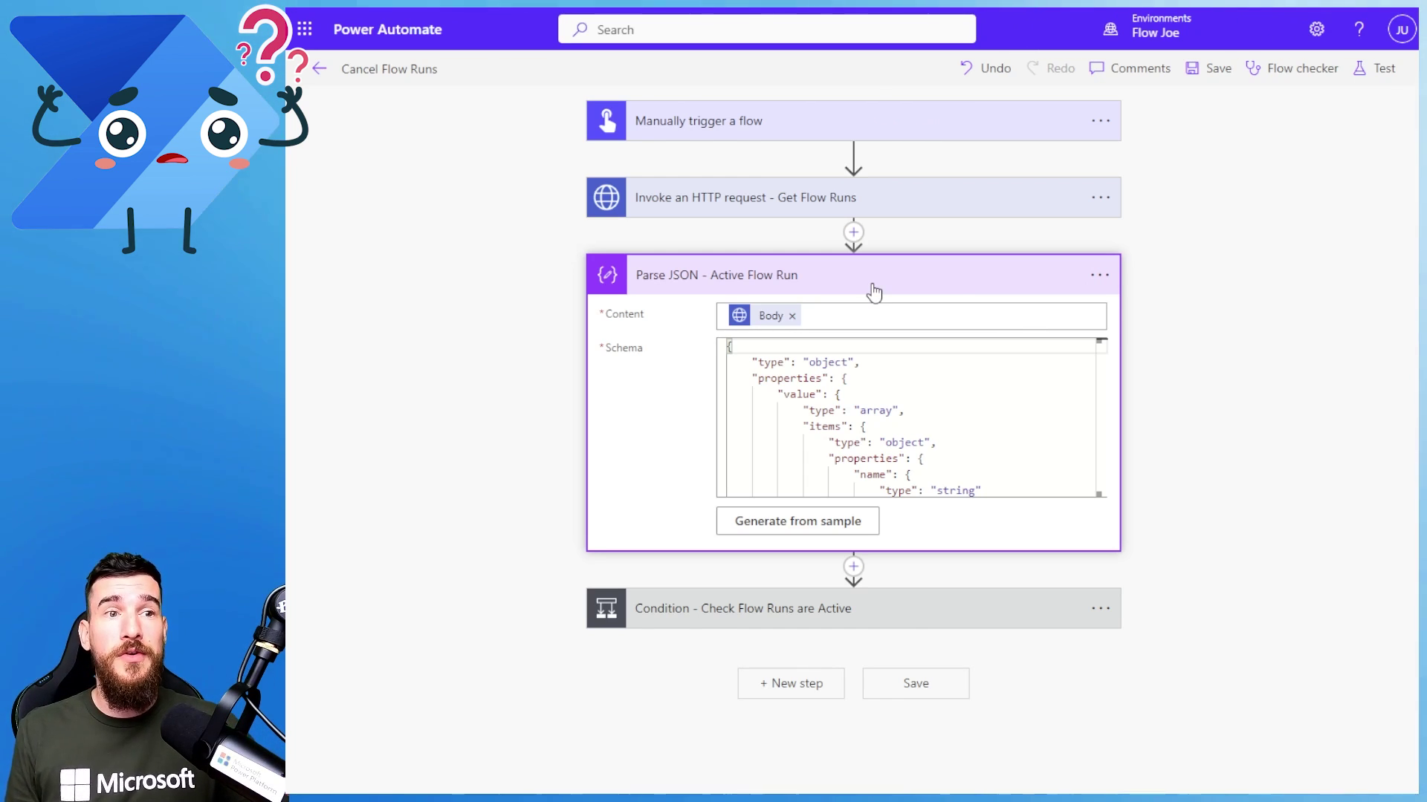
left_click(873, 290)
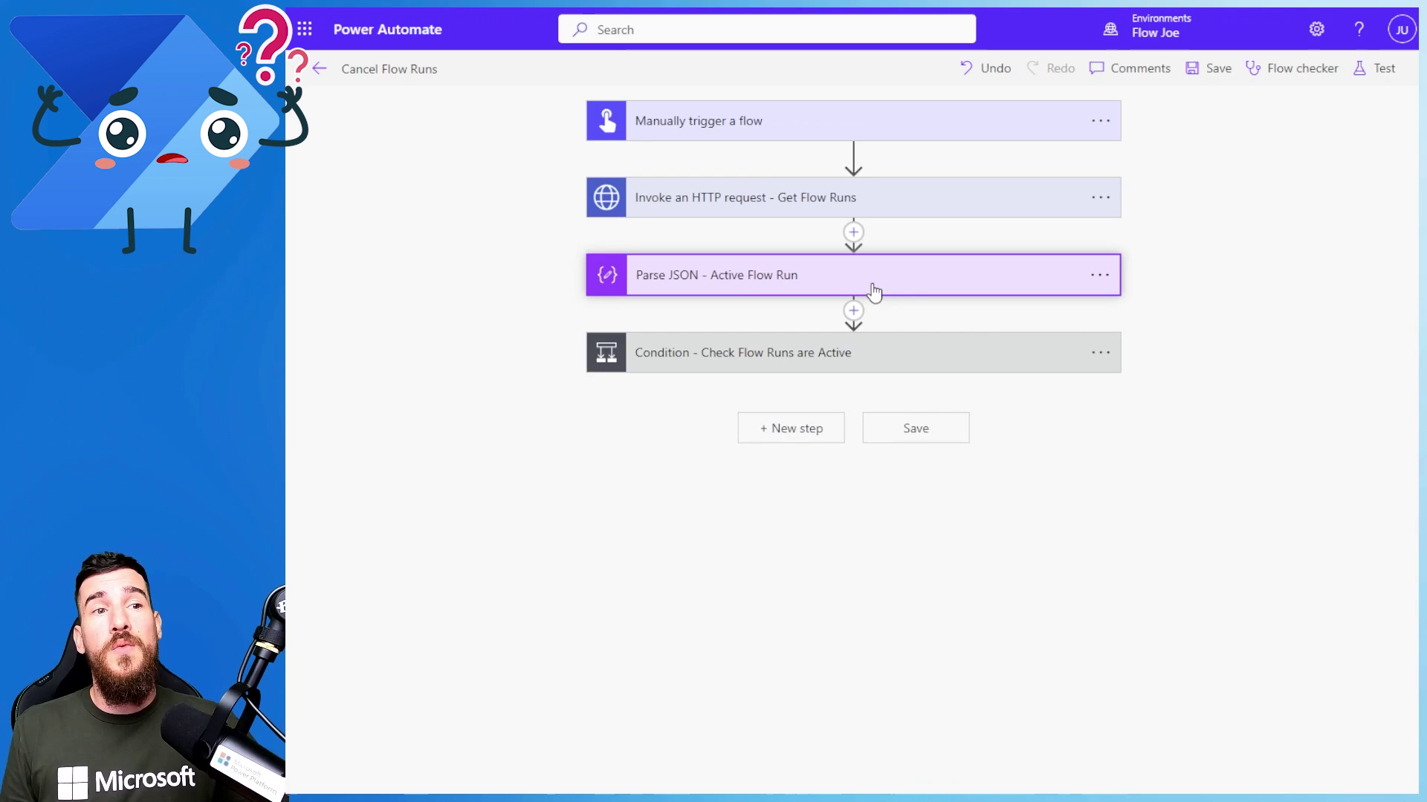
Review the Check Flow Runs are Active condition and the Apply to each loop in its If yes branch
left_click(909, 357)
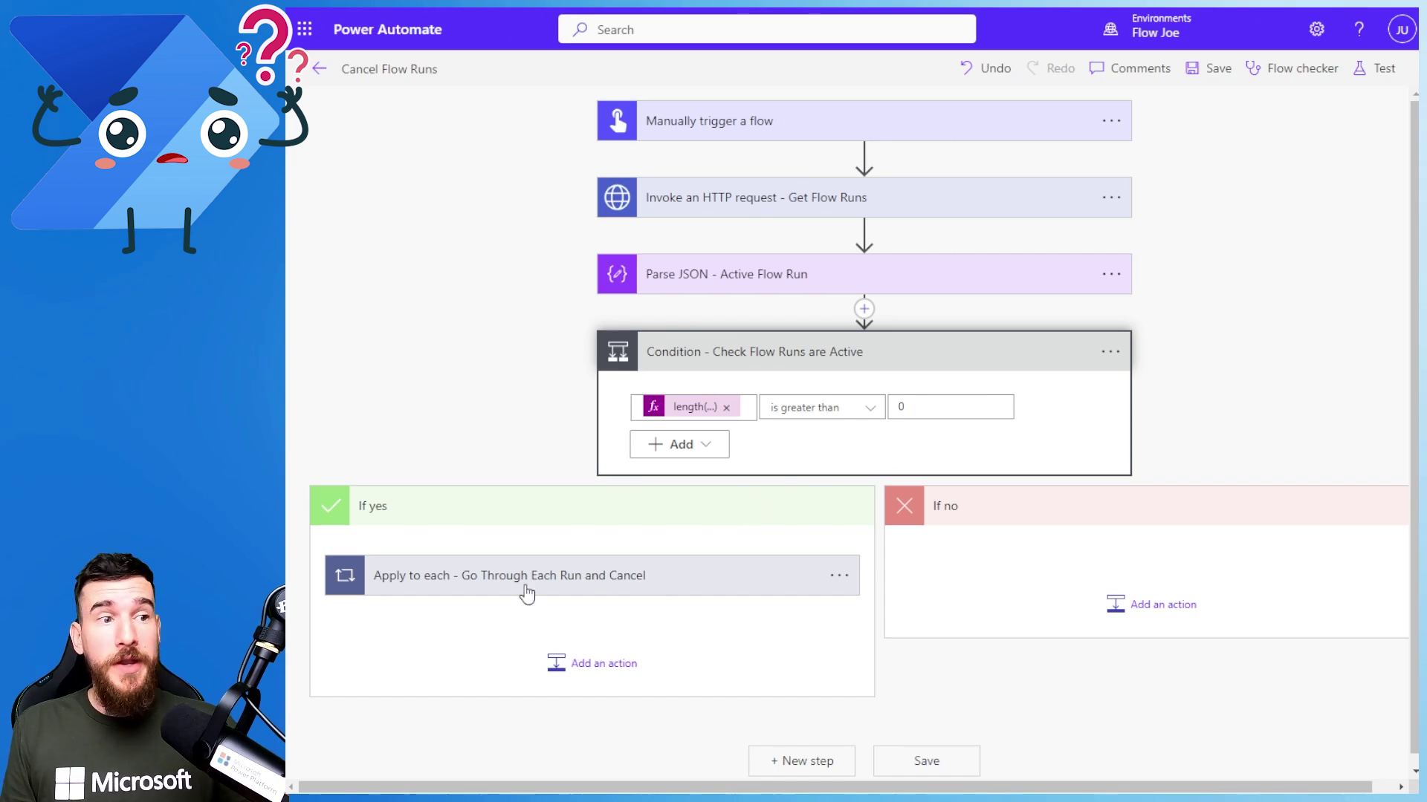
left_click(488, 591)
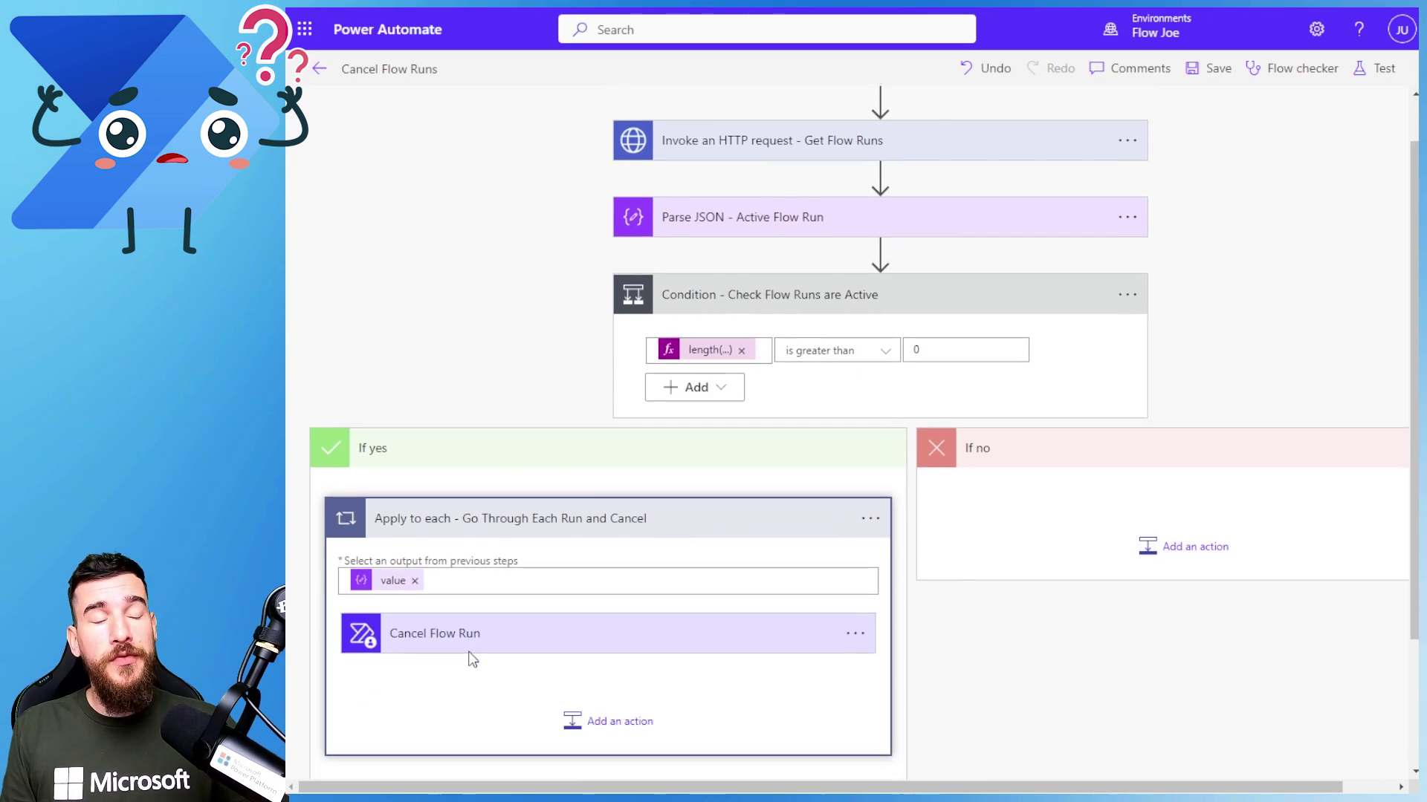
scroll(471, 659, "down", 2)
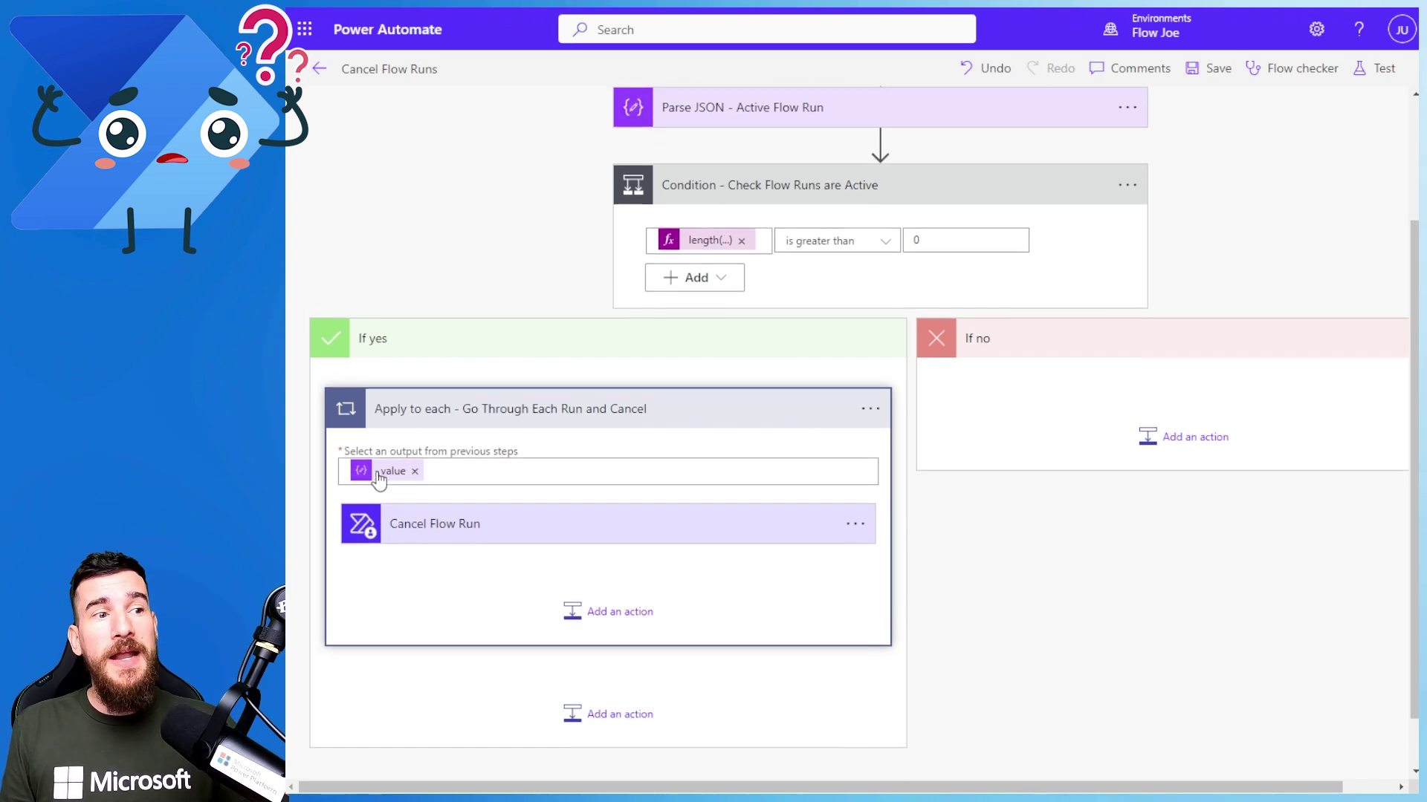
scroll(379, 480, "up", 2)
scroll(408, 650, "down", 1)
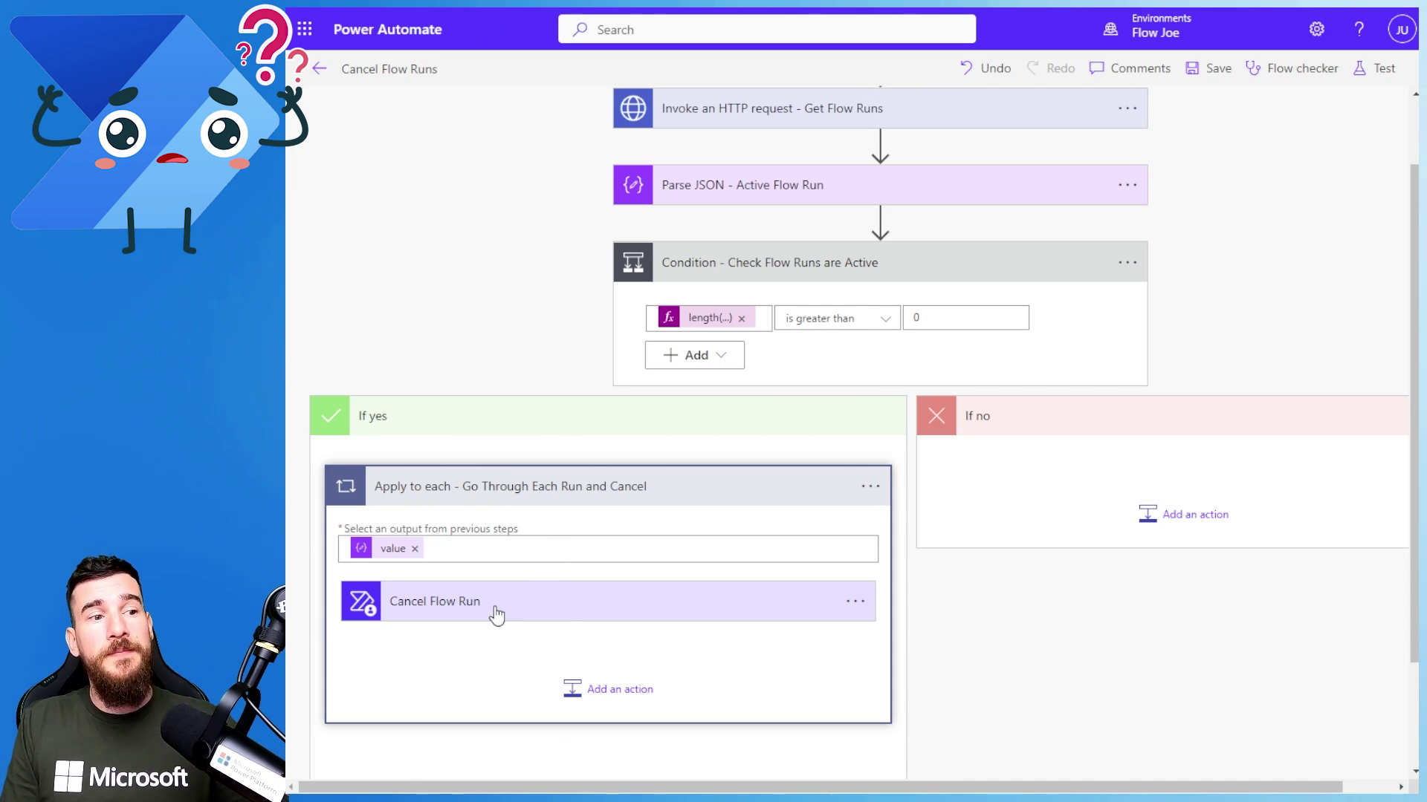
Expand the Cancel Flow Run action and browse the dynamic content available for its Environment field
left_click(425, 617)
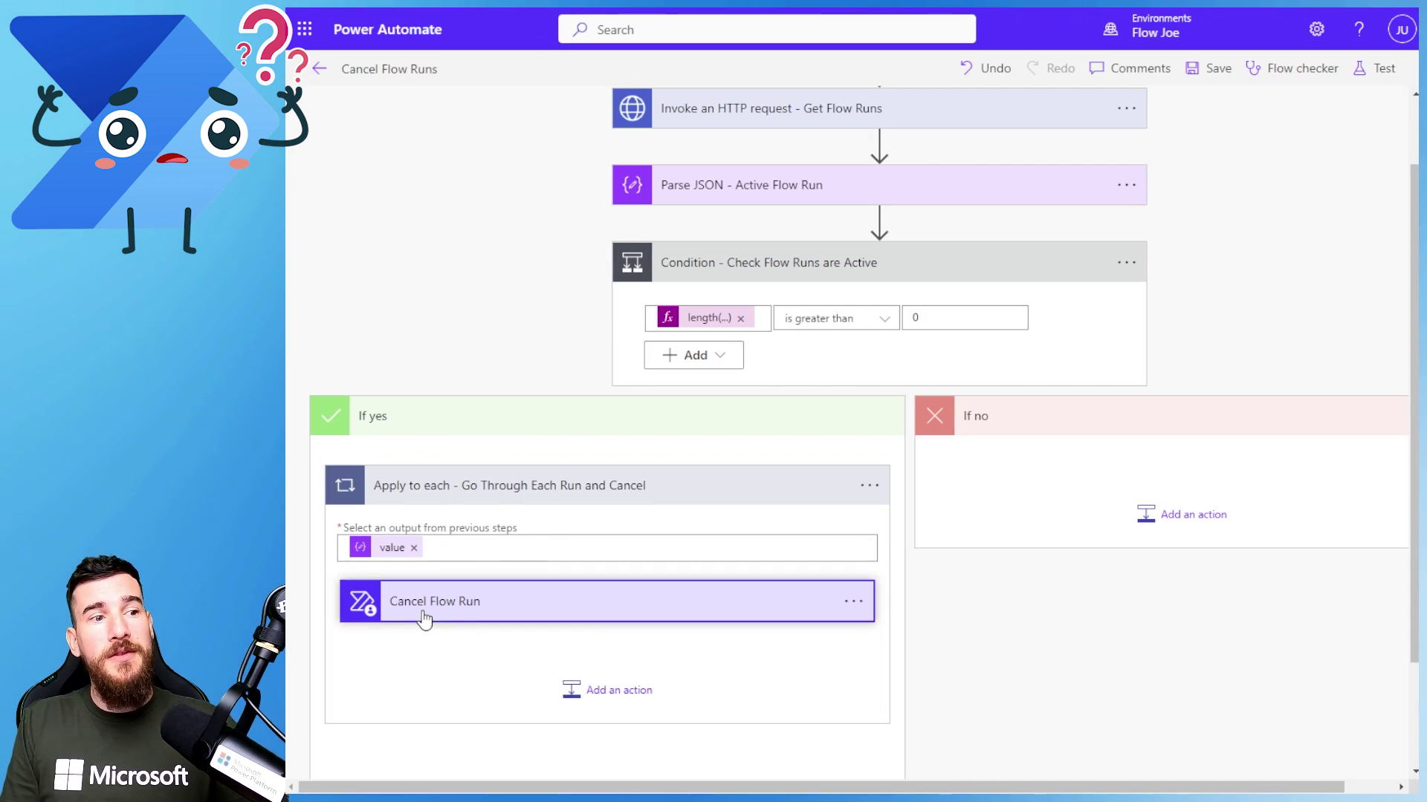
scroll(476, 564, "down", 1)
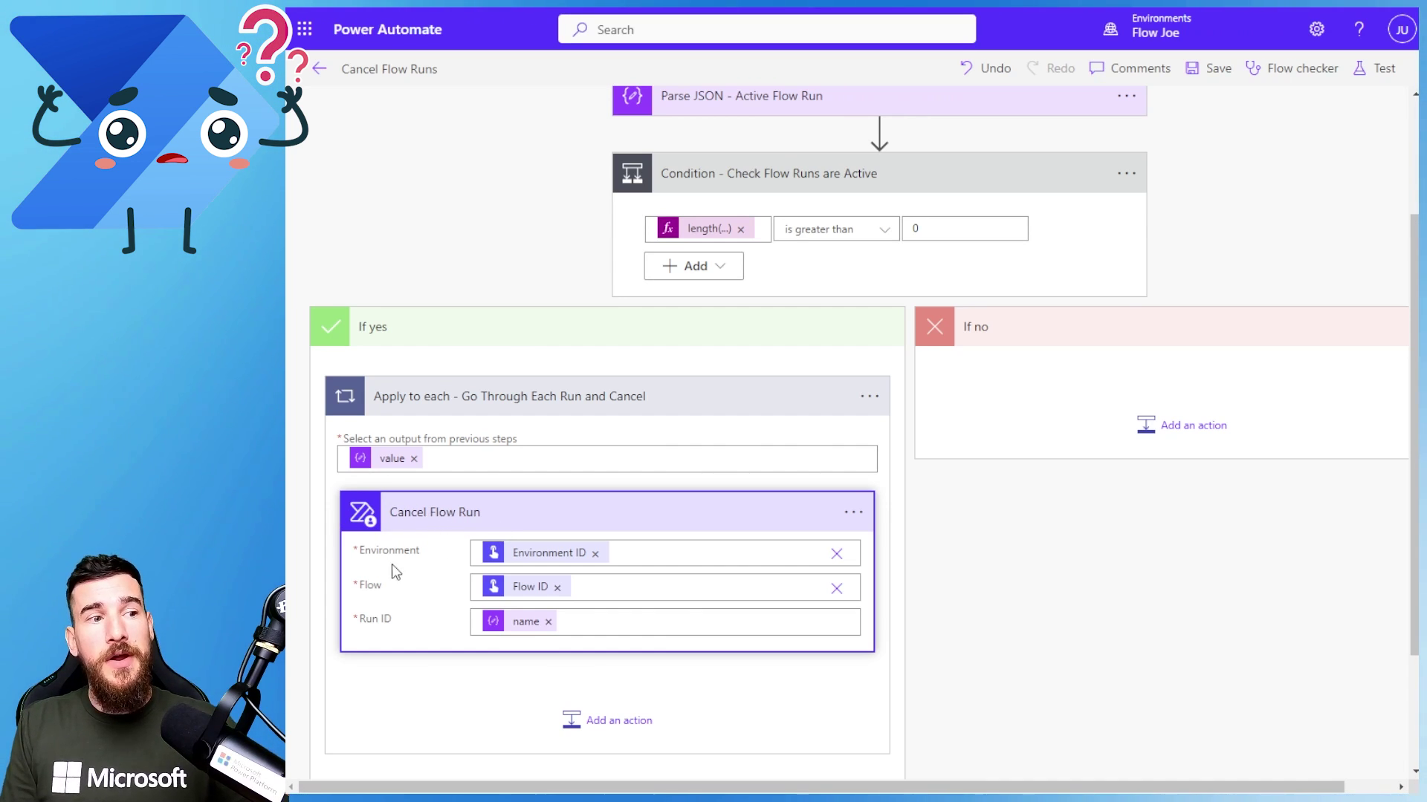
left_click(708, 558)
scroll(706, 553, "down", 1)
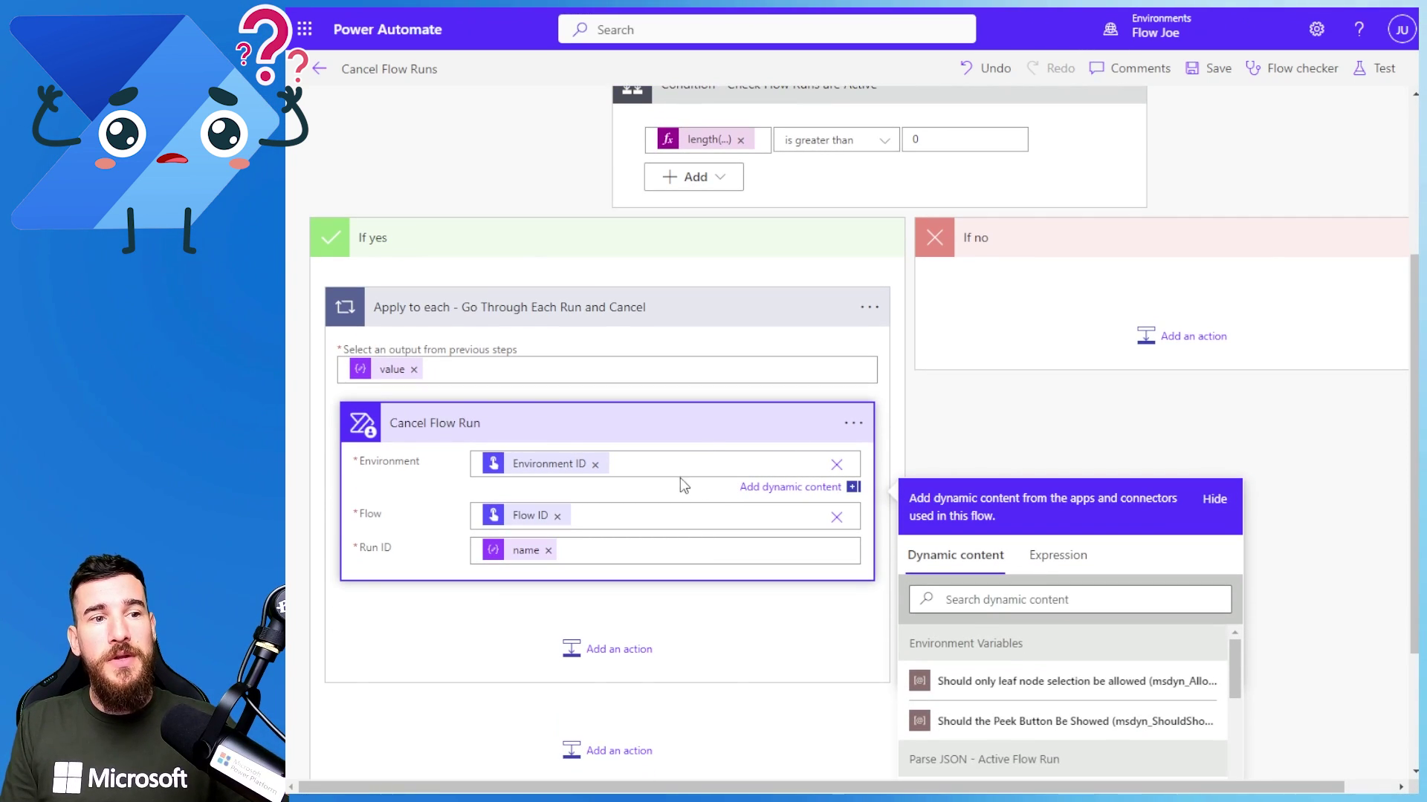
scroll(1054, 639, "down", 5)
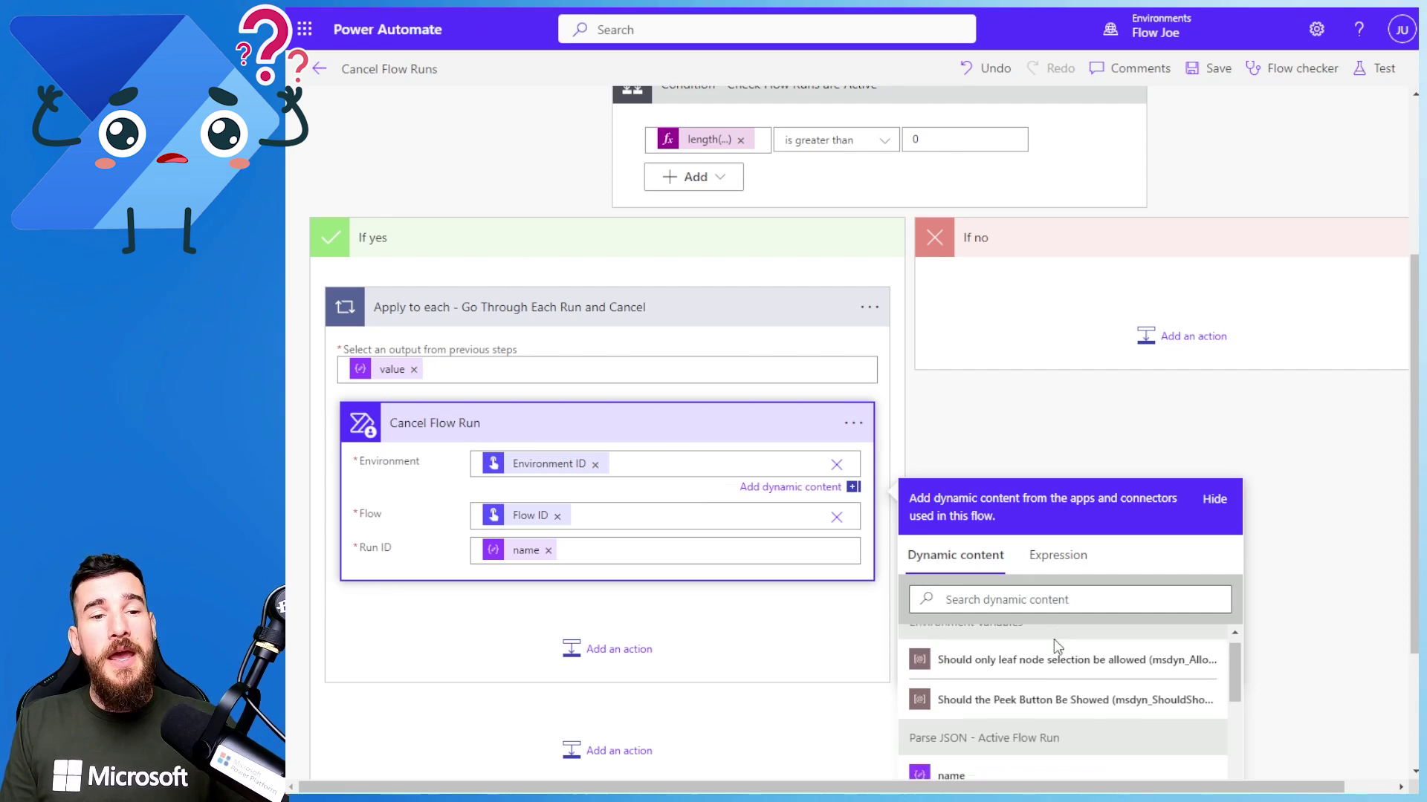
scroll(1034, 683, "down", 5)
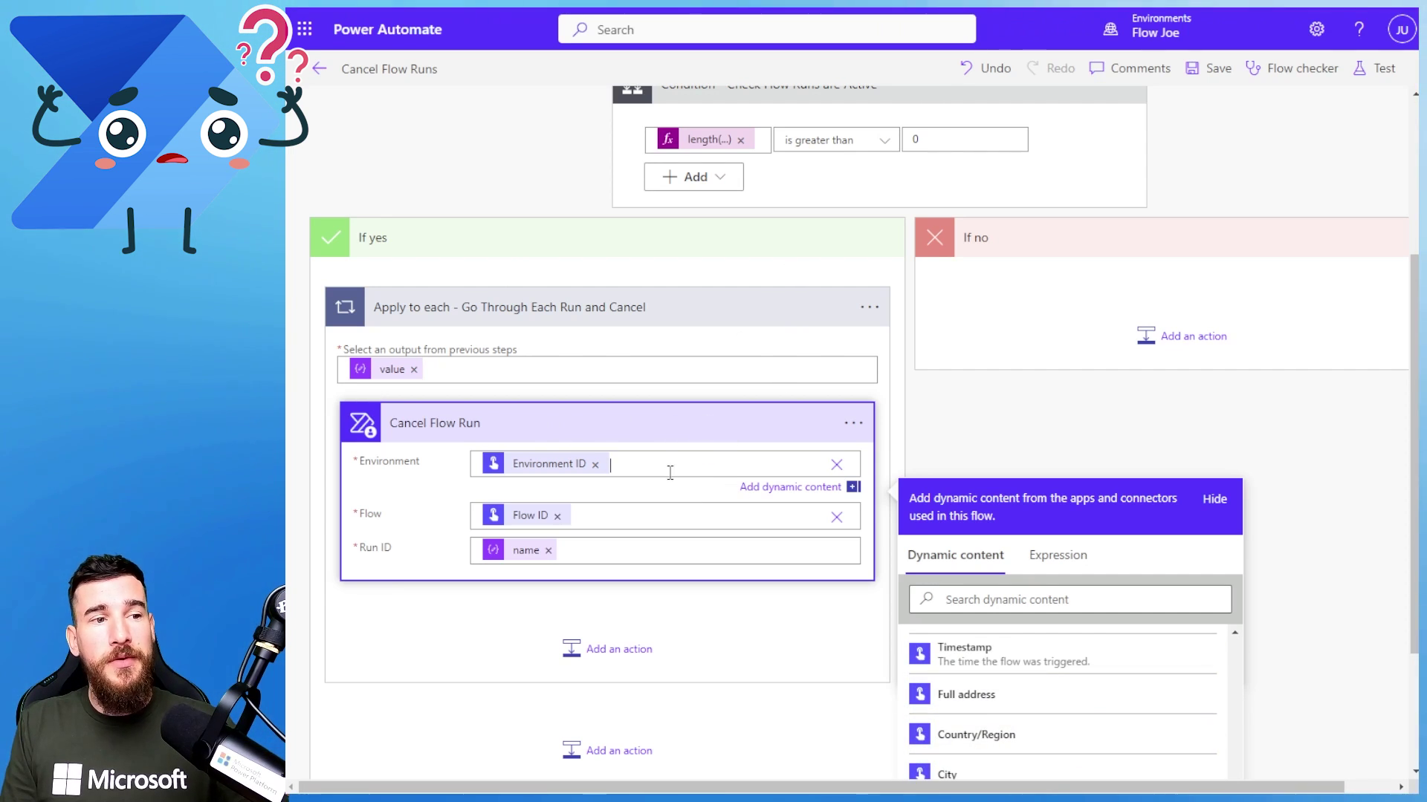
Check the Flow and Run ID fields of the Cancel Flow Run action and dismiss the dynamic content list
left_click(632, 516)
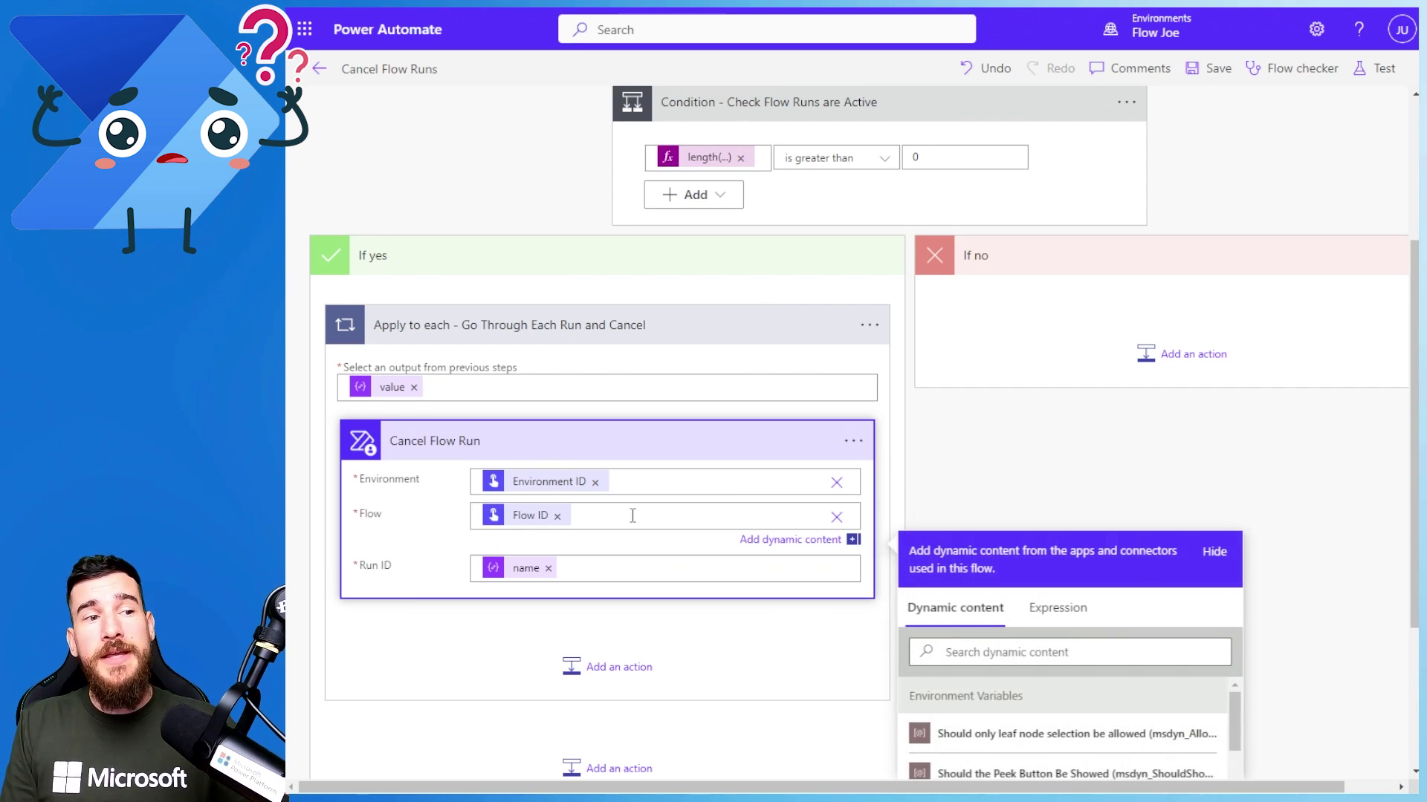
left_click(595, 569)
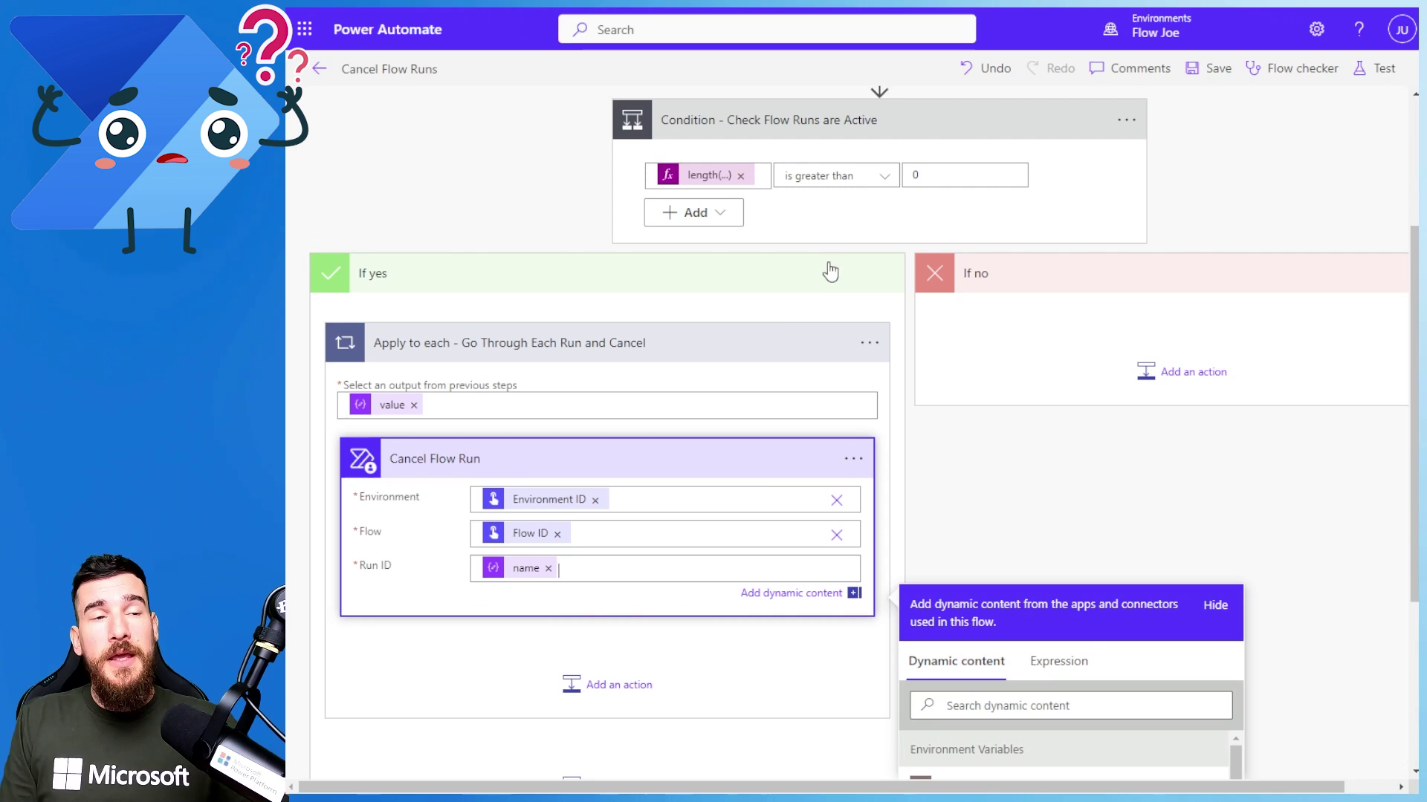
scroll(885, 511, "up", 3)
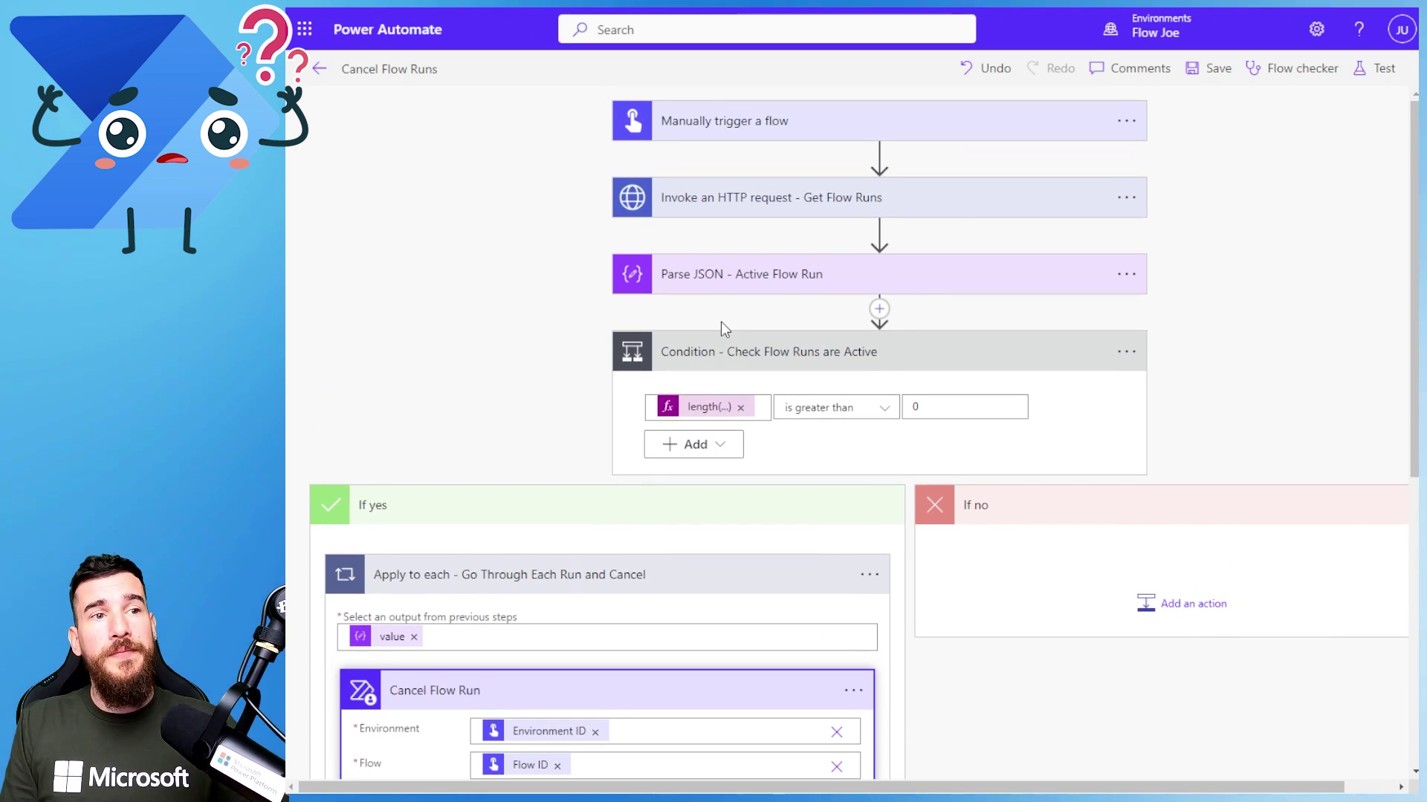
scroll(711, 289, "down", 3)
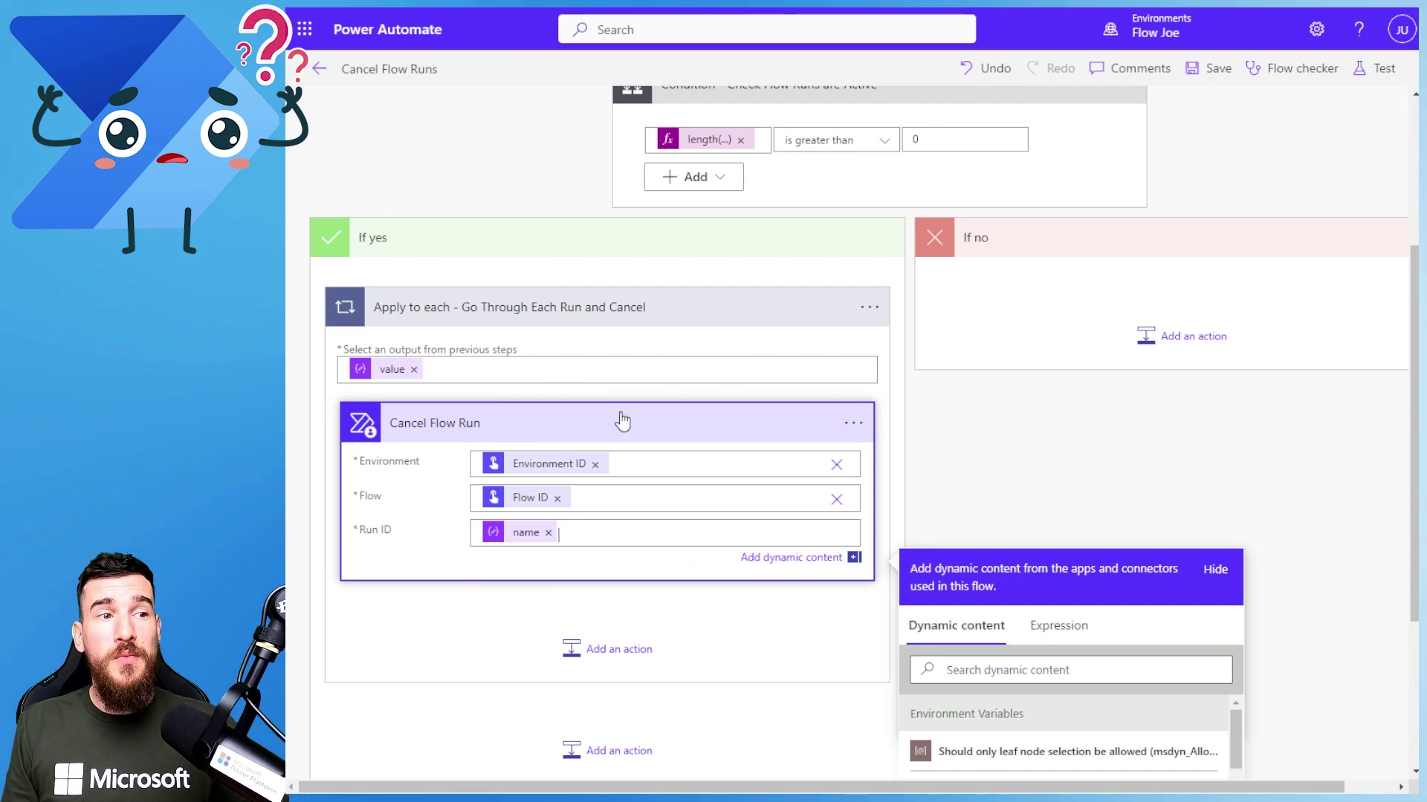
left_click(1081, 474)
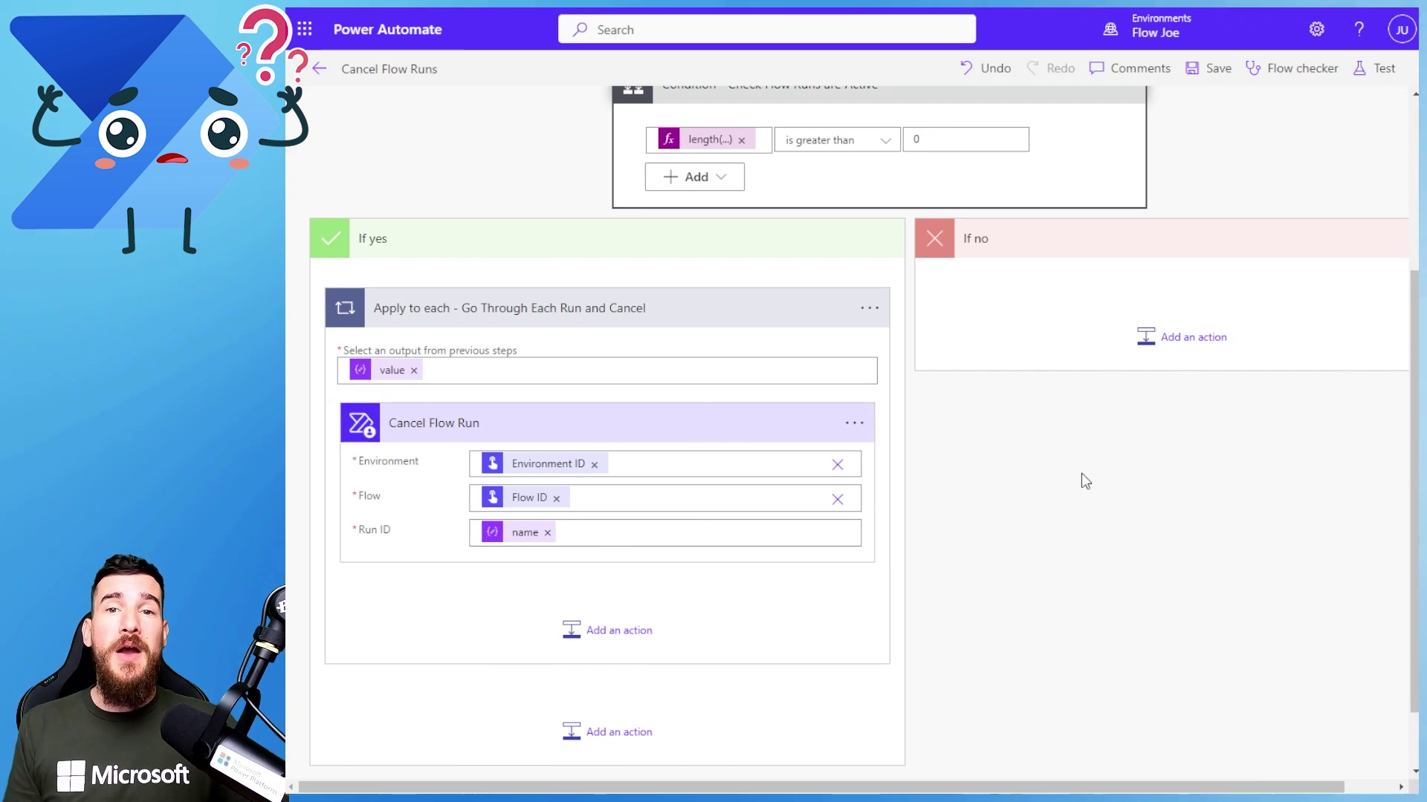
Switch to Example Run Flow, open it for editing, start a manual test run, and return to its details page
scroll(1096, 503, "up", 4)
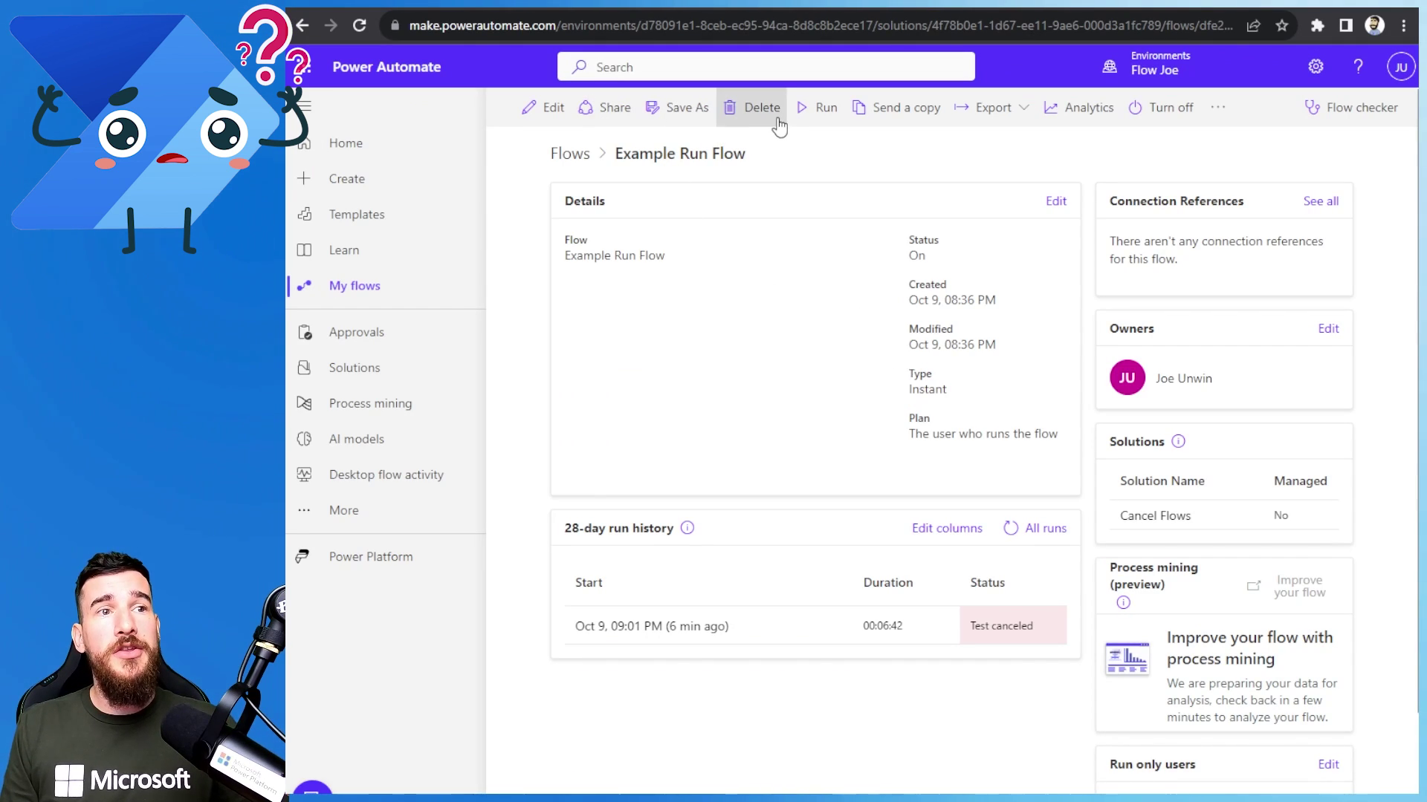
left_click(548, 109)
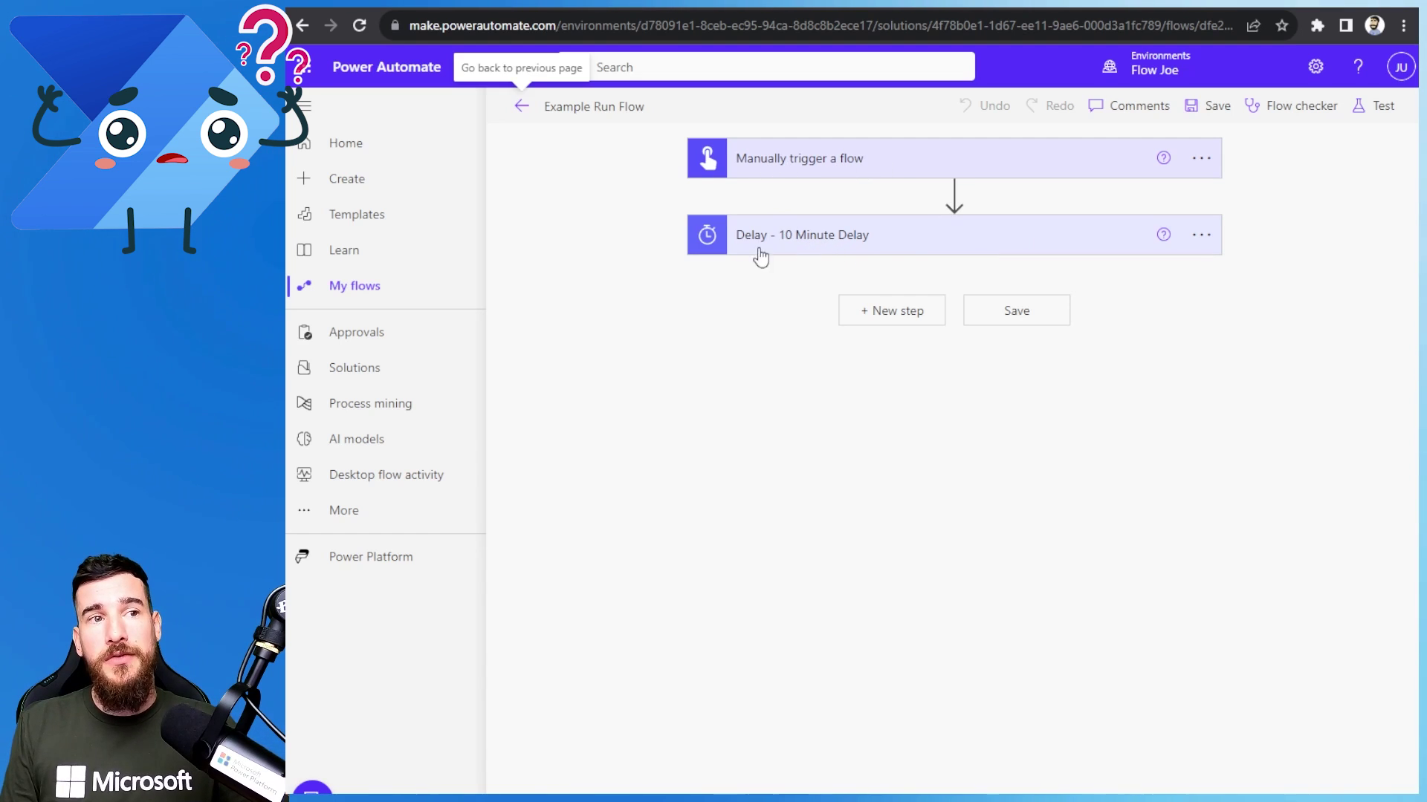
left_click(1371, 111)
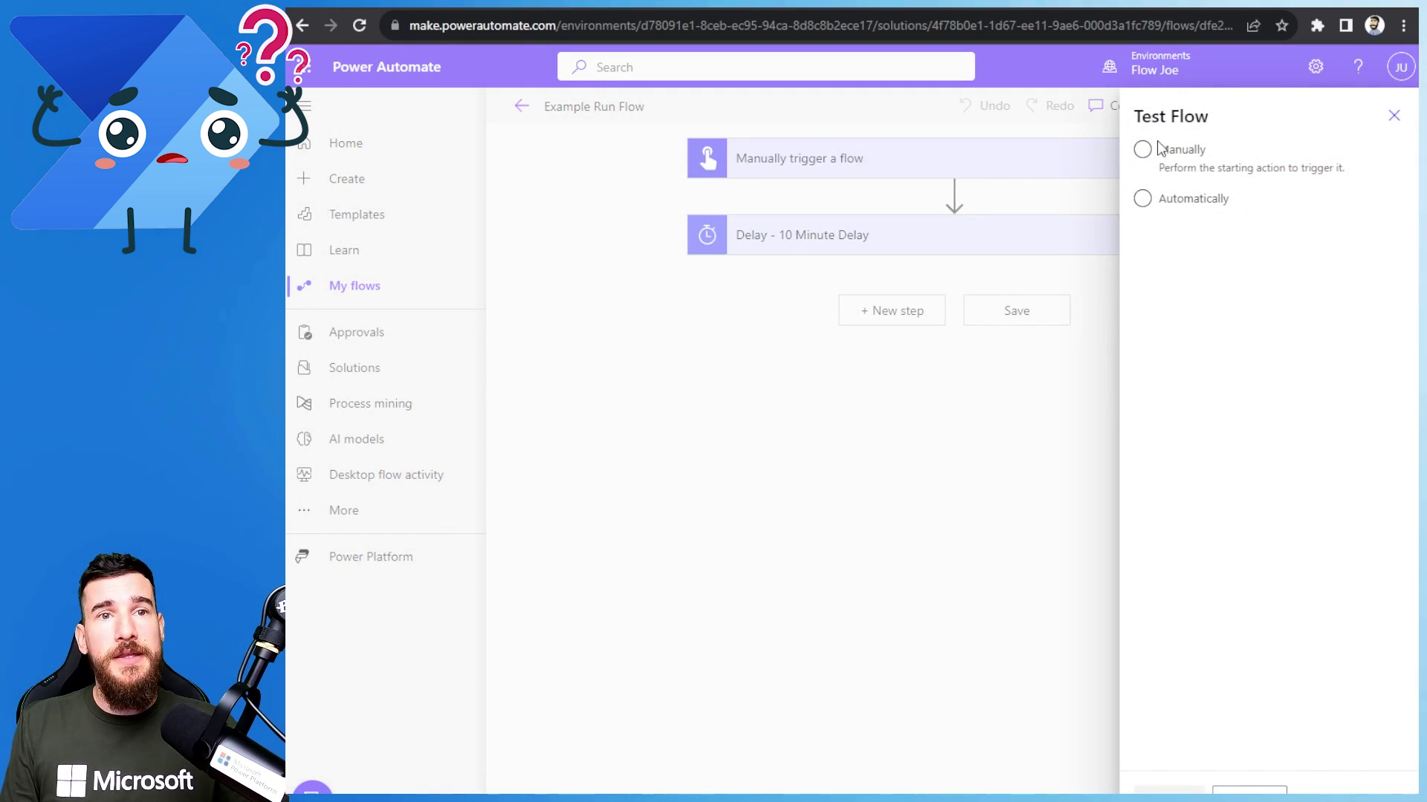
left_click(1187, 163)
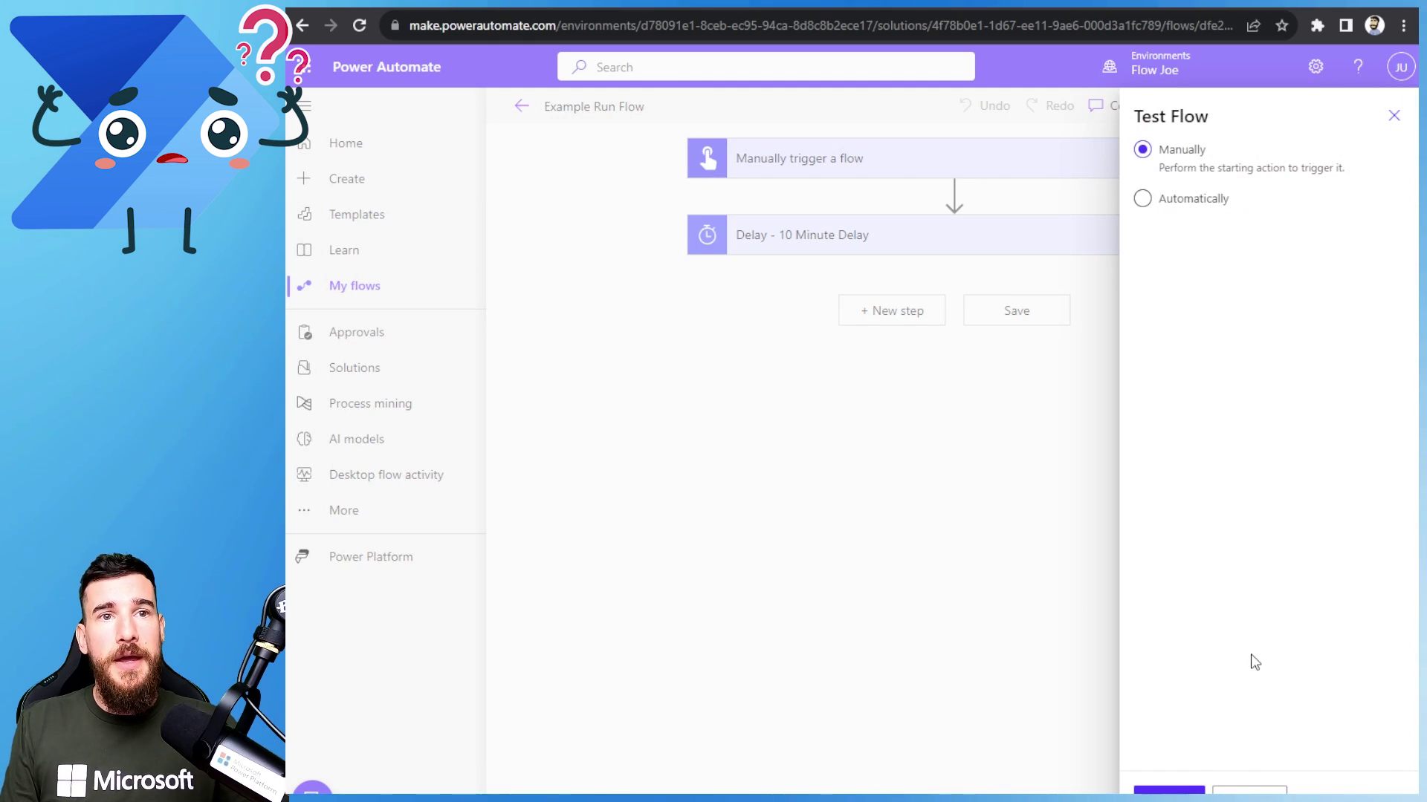
left_click(1169, 793)
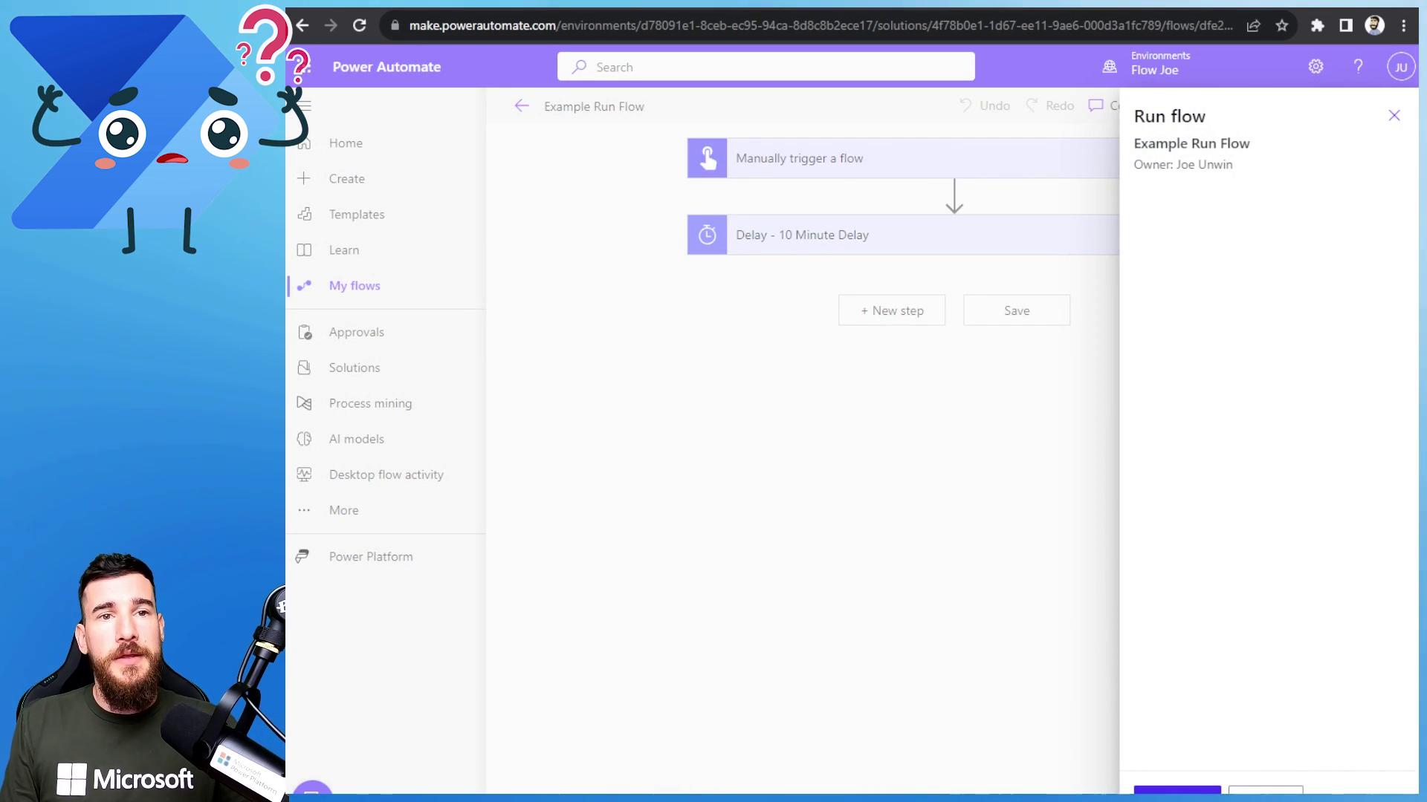
left_click(1171, 791)
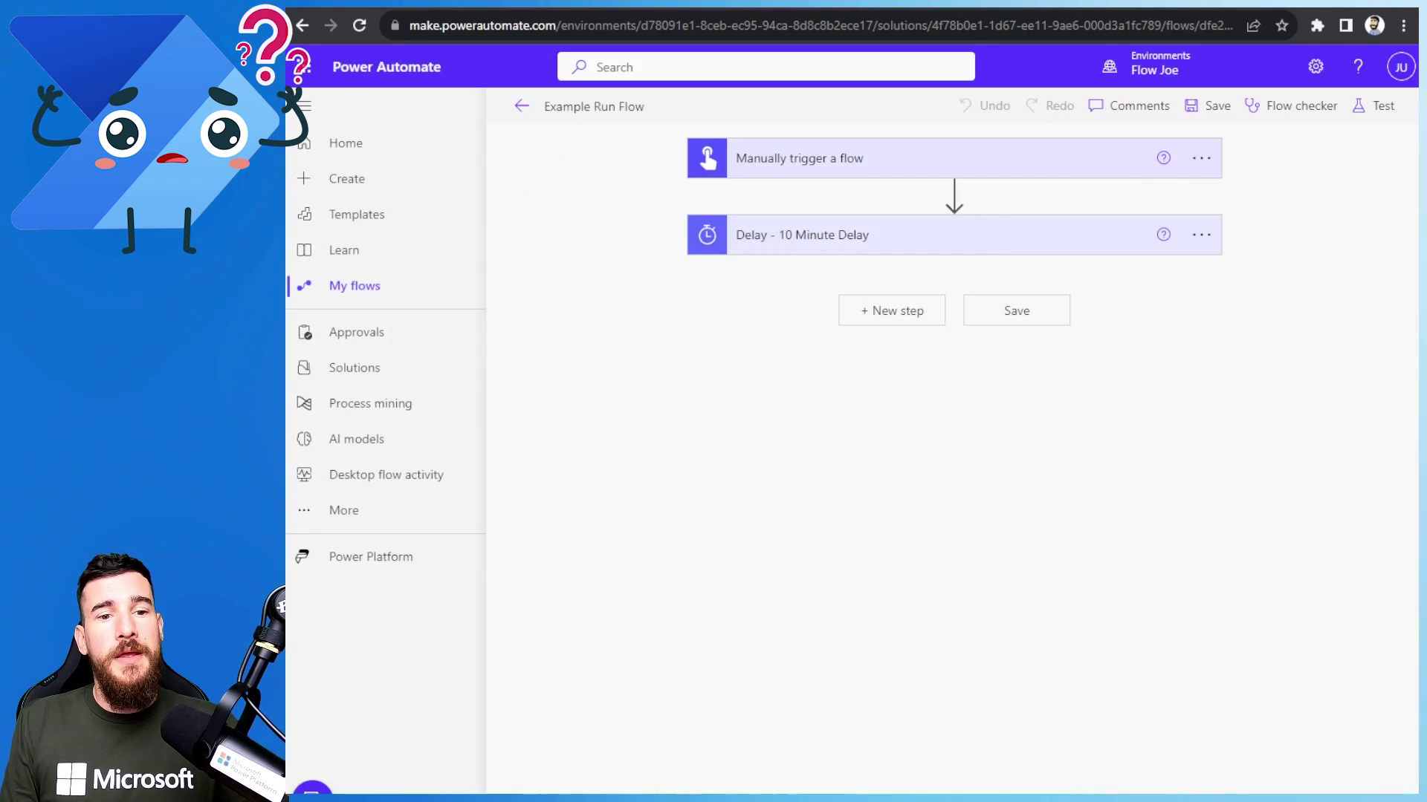
left_click(522, 109)
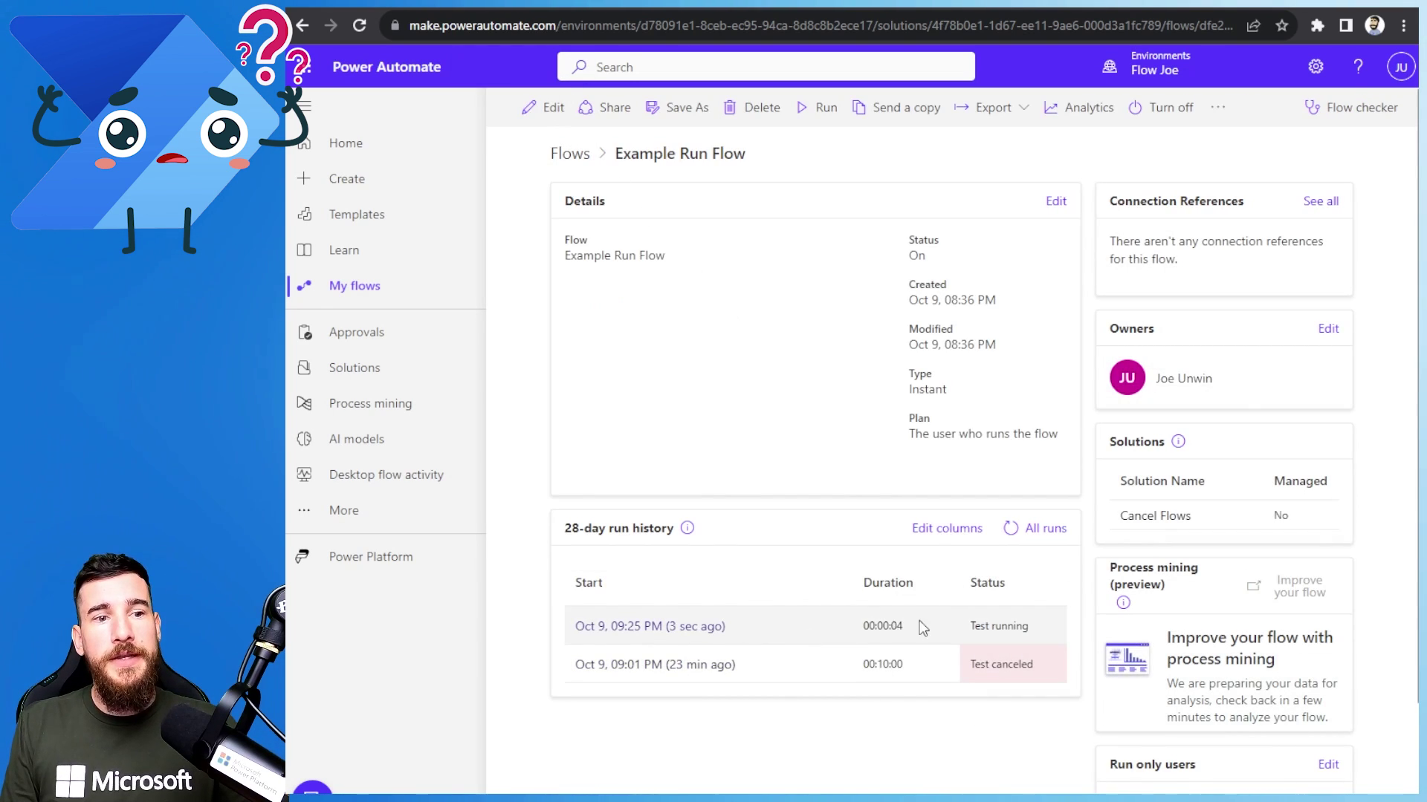
Run Example Run Flow two more times from its details page, closing each run confirmation
left_click(817, 107)
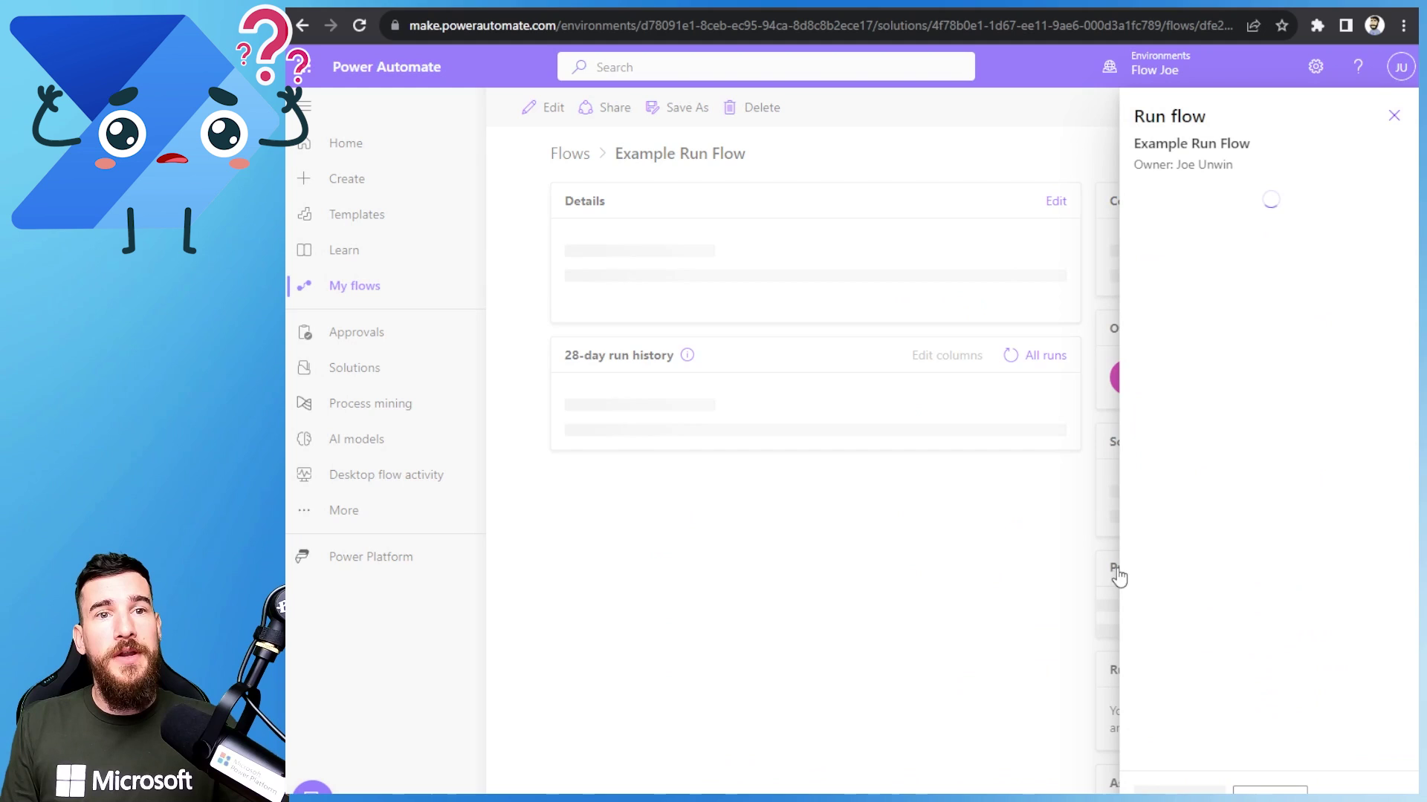
left_click(1162, 791)
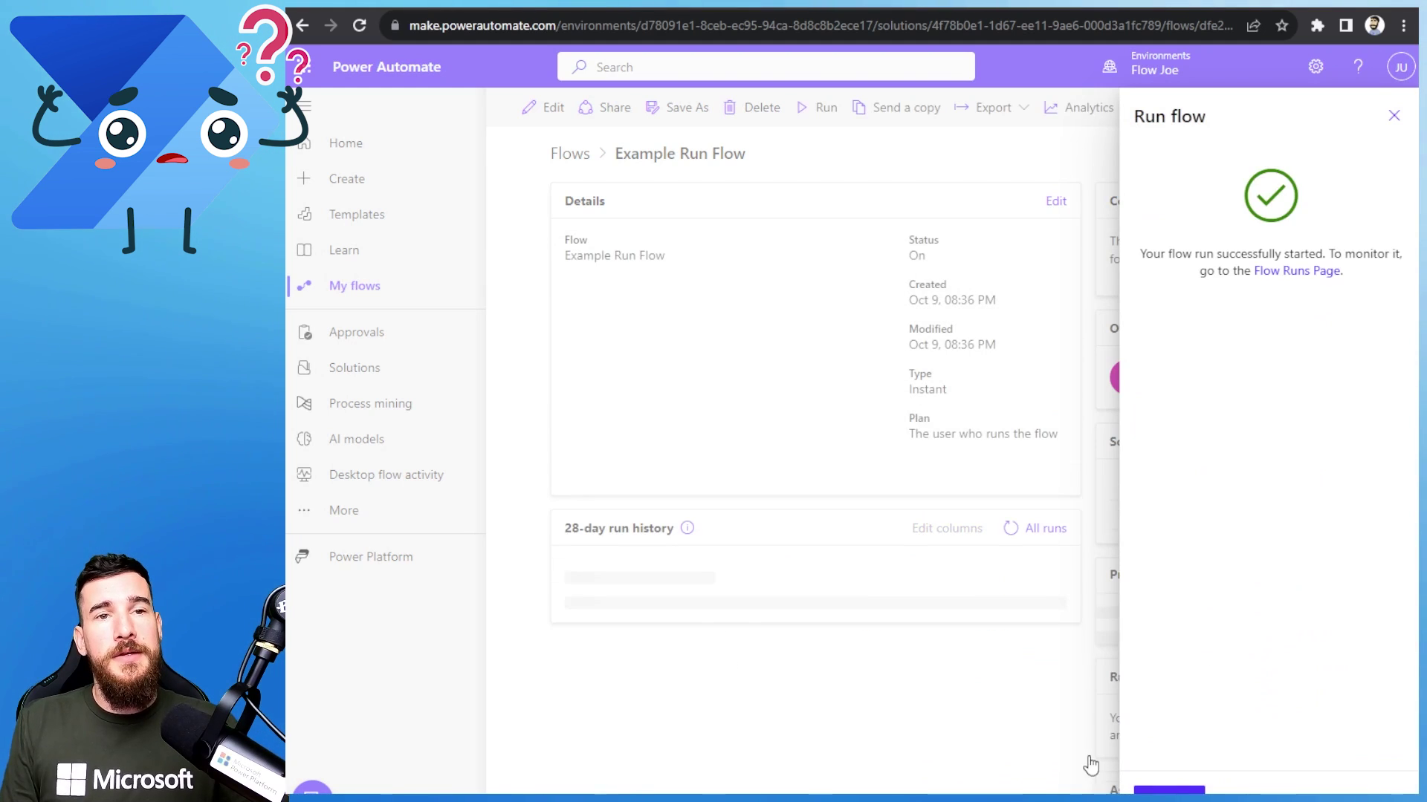
left_click(1091, 765)
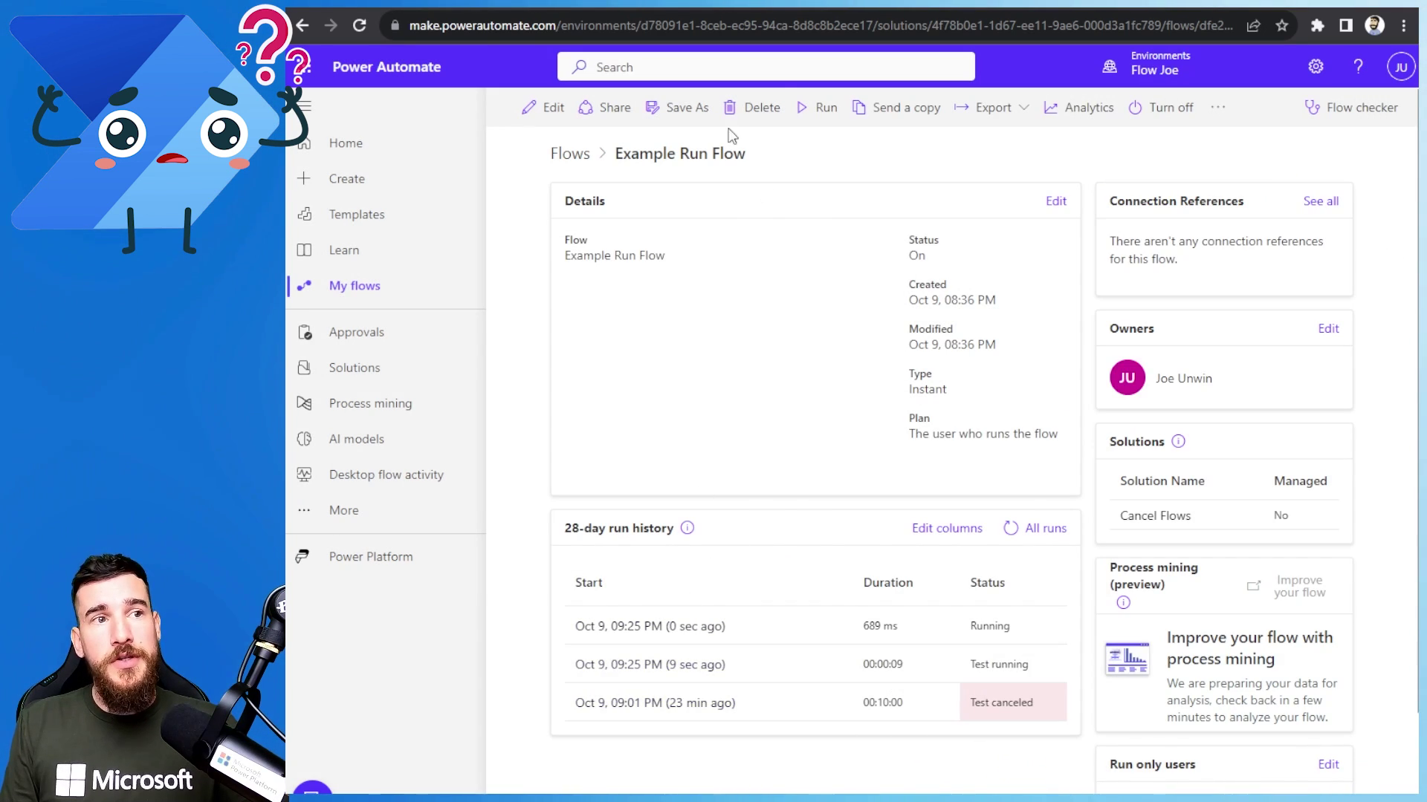
left_click(818, 109)
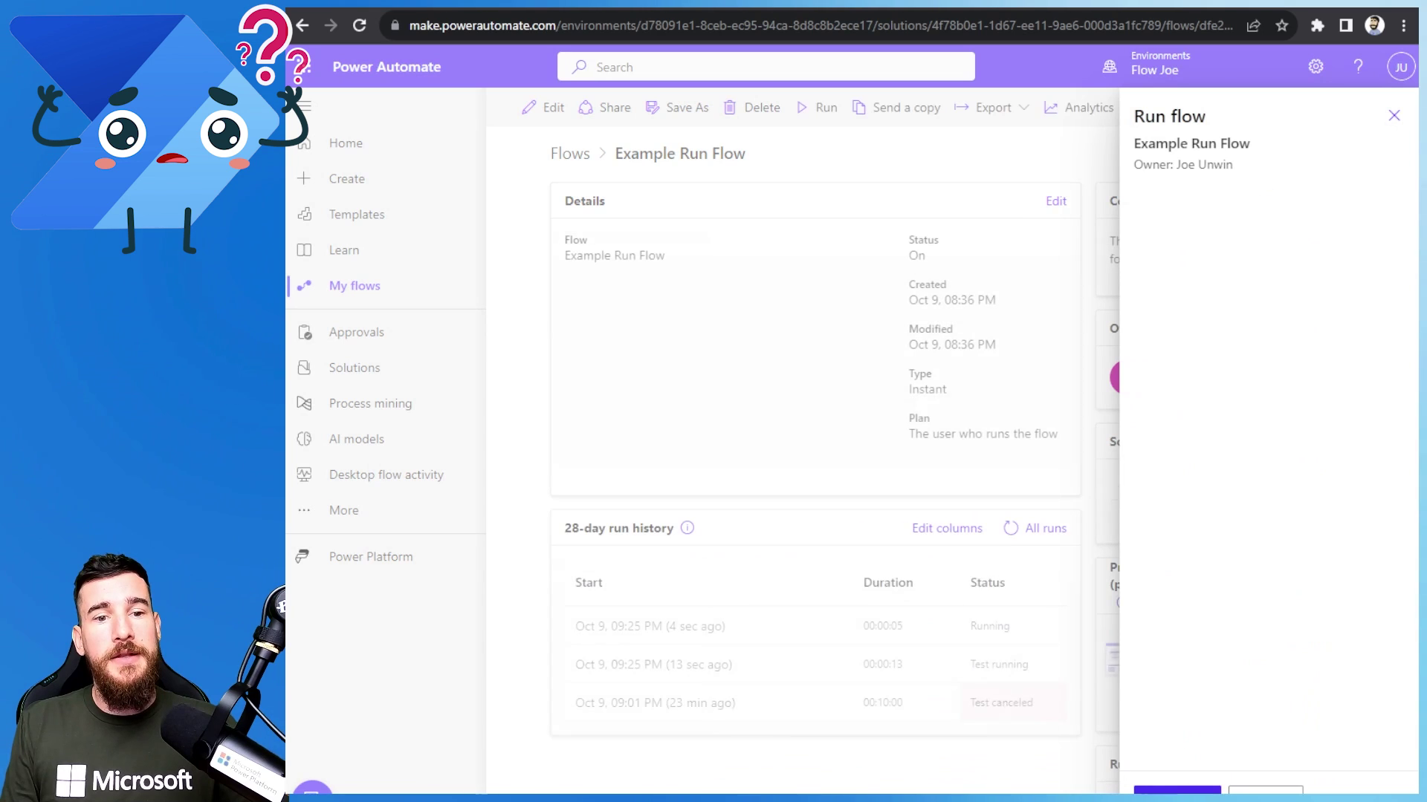
left_click(1177, 791)
left_click(1174, 791)
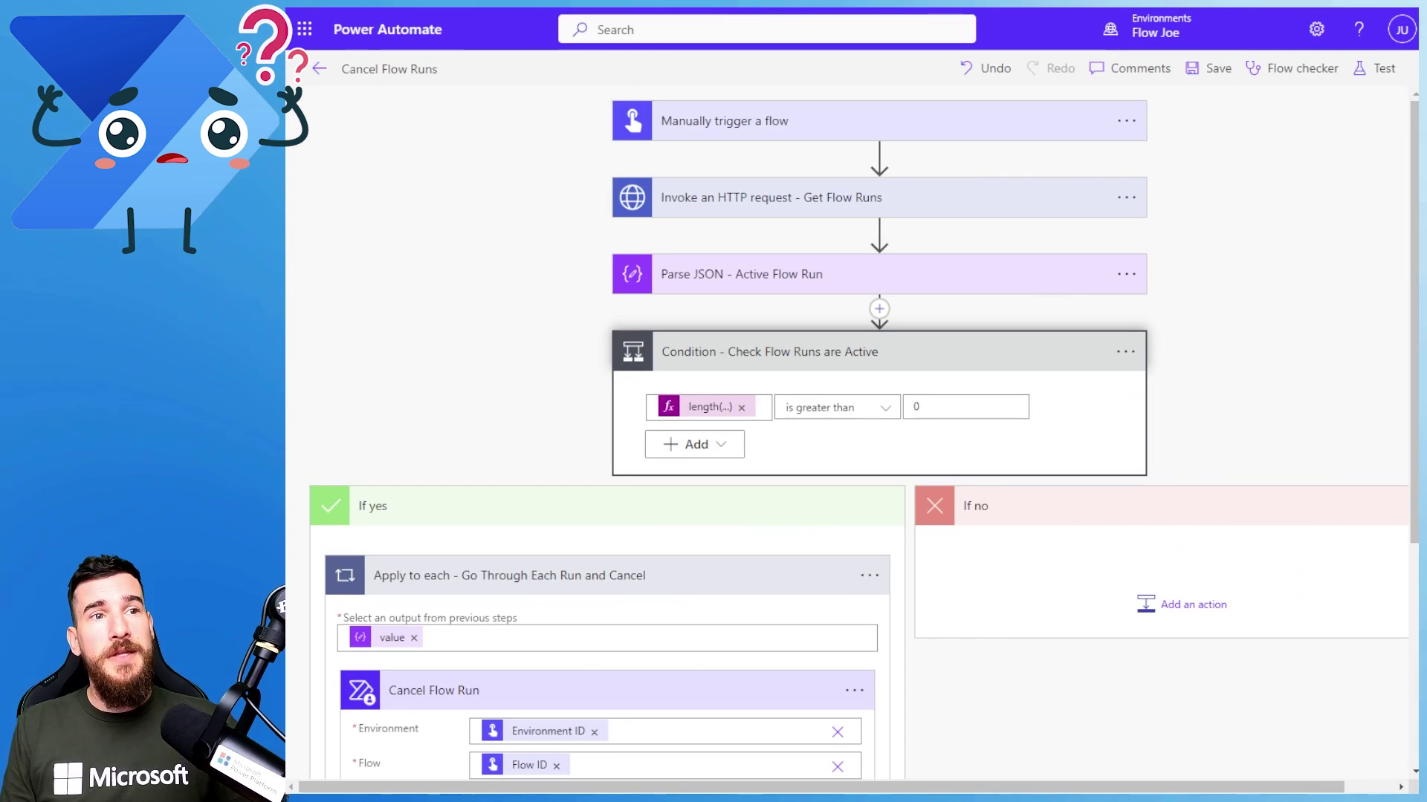
Start a manual test of Cancel Flow Runs and fill its Environment ID with the one copied from Example Run Flow's URL
left_click(1379, 74)
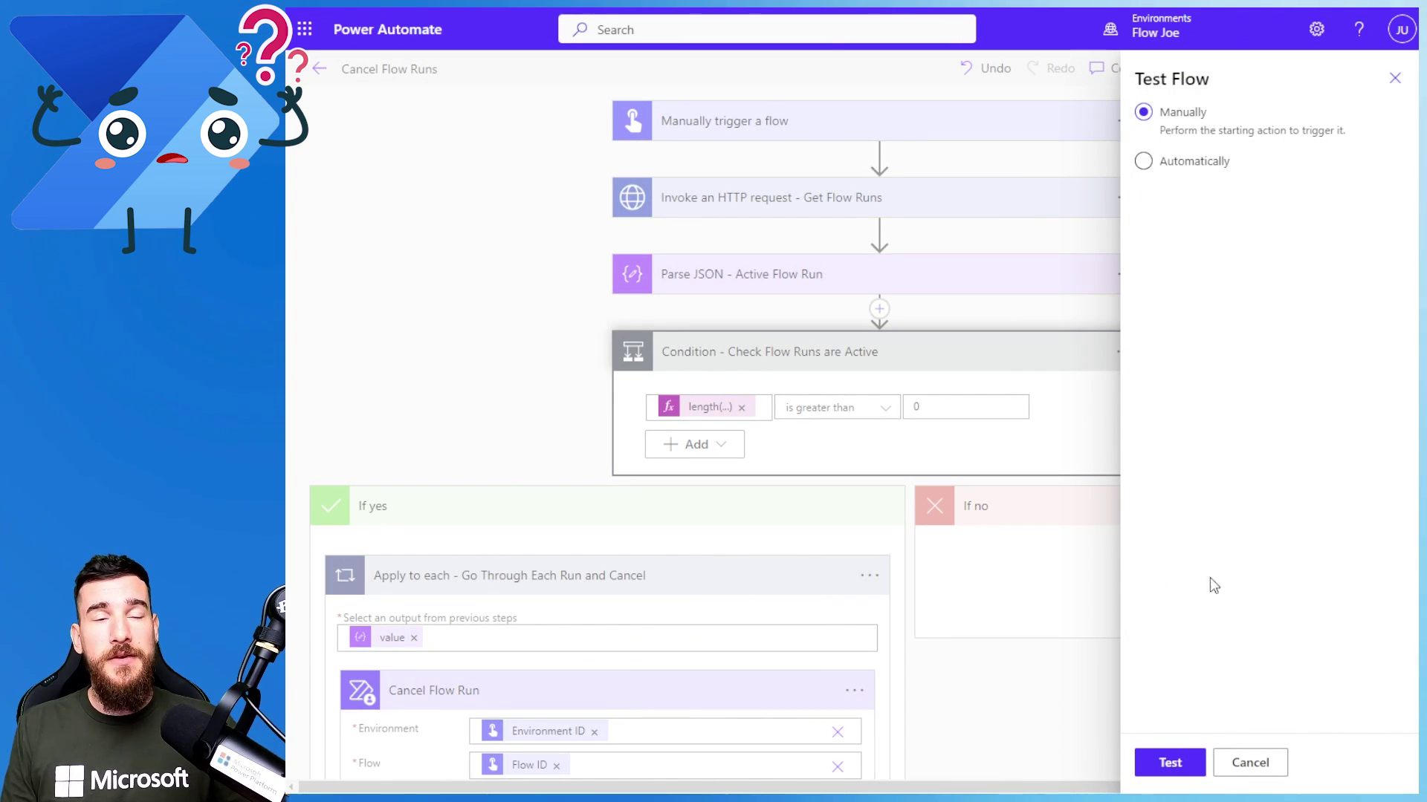
left_click(1171, 765)
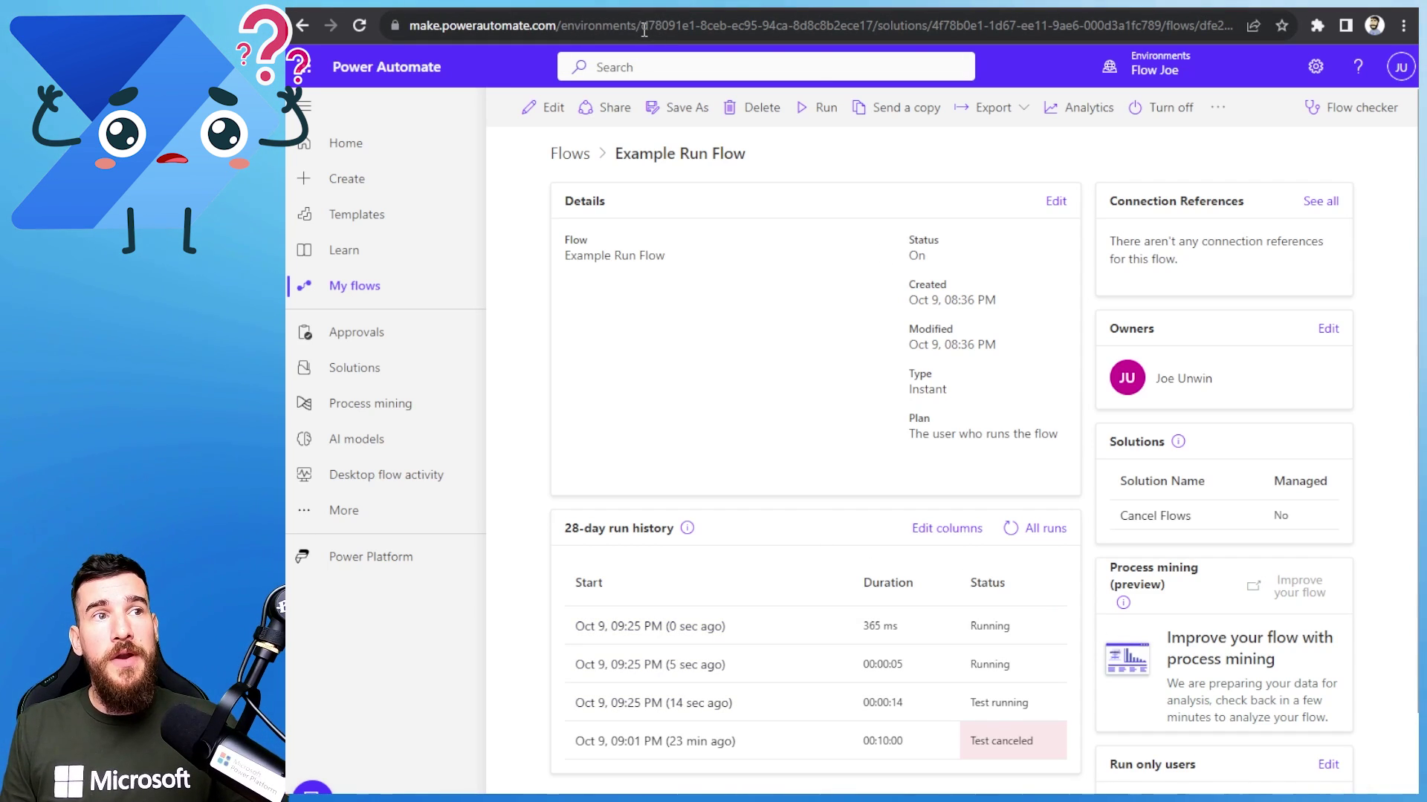
left_click_drag(643, 31, 684, 30)
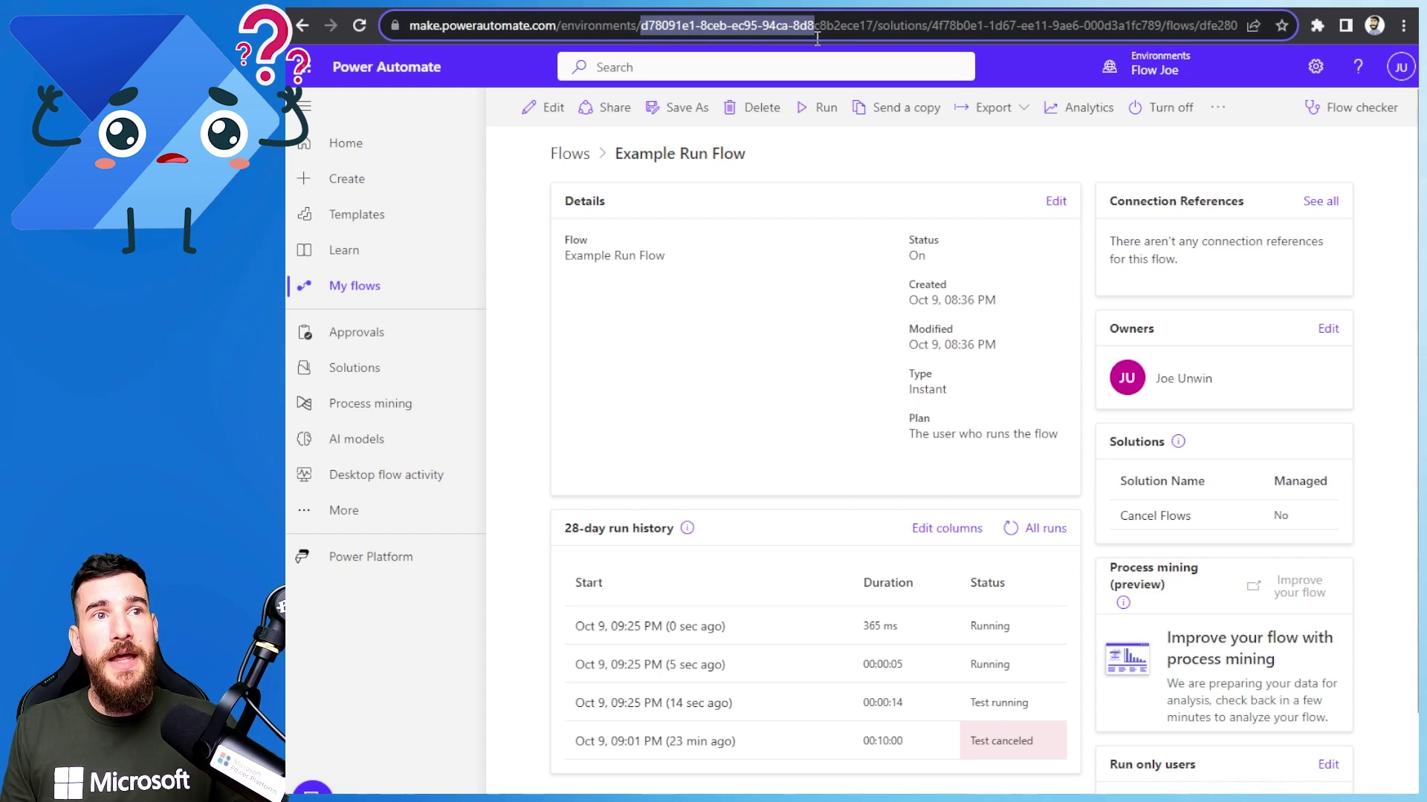
left_click_drag(817, 37, 873, 46)
key("ctrl+c")
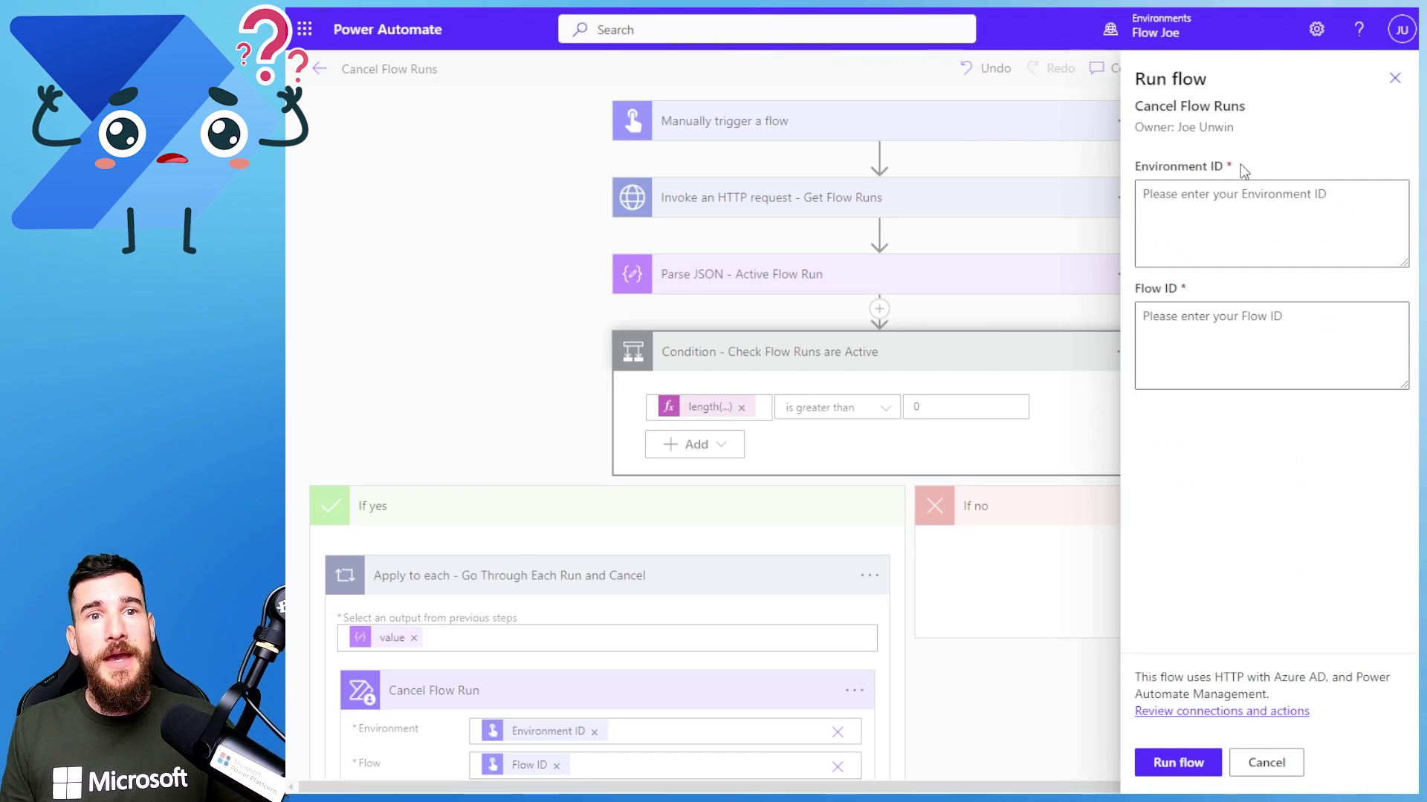
left_click(1233, 210)
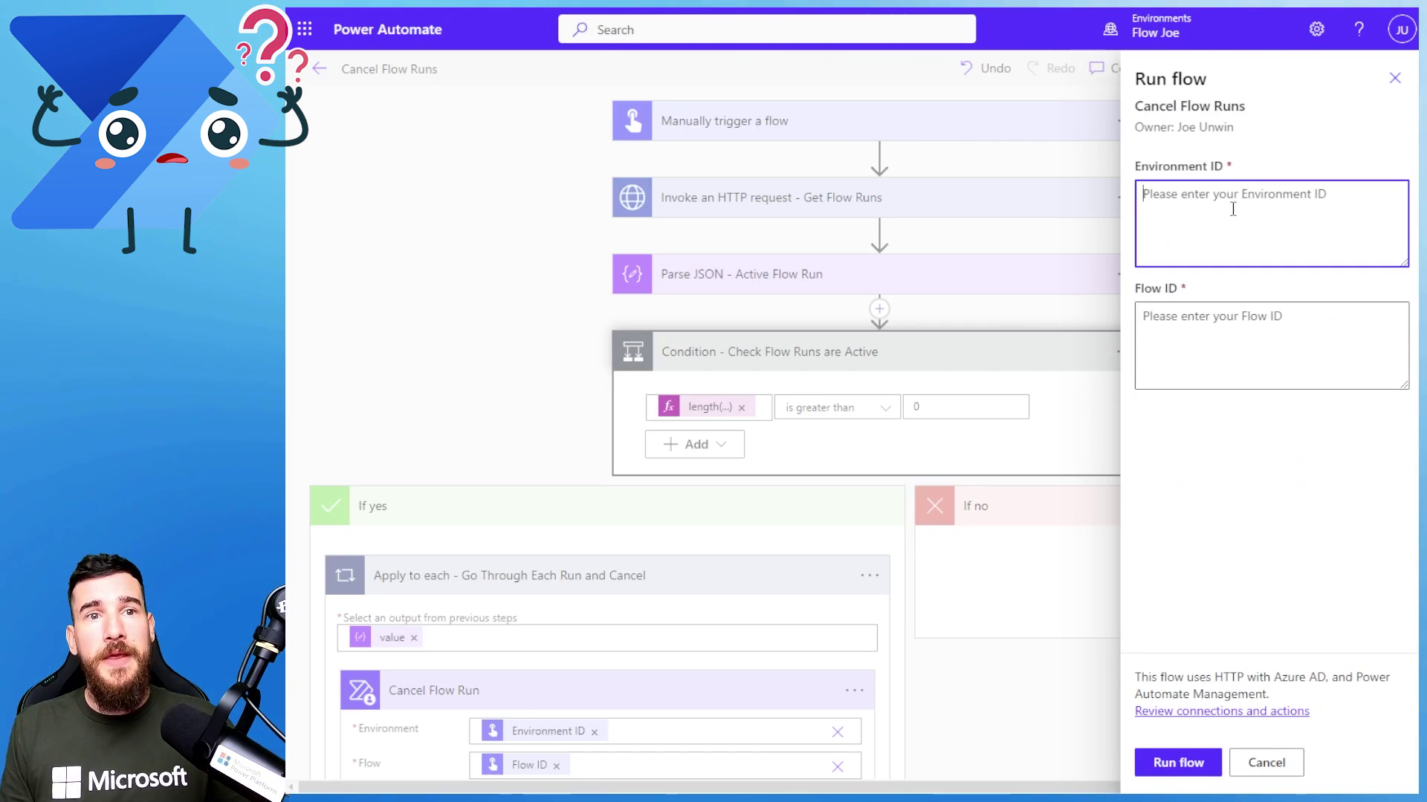
key("ctrl+v")
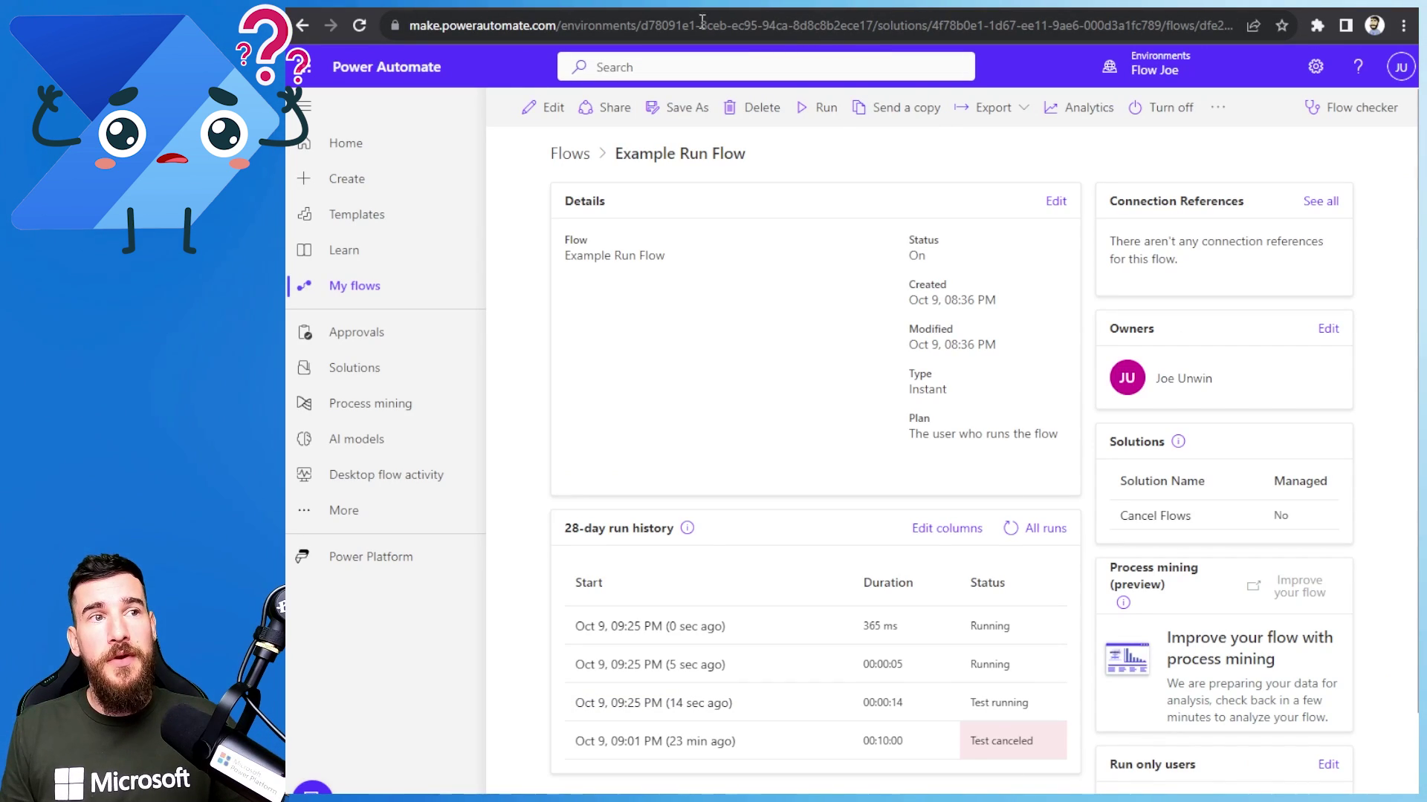
Copy the flow ID from Example Run Flow's URL into the Flow ID input and run Cancel Flow Runs
left_click_drag(762, 25, 1262, 33)
left_click(1153, 30)
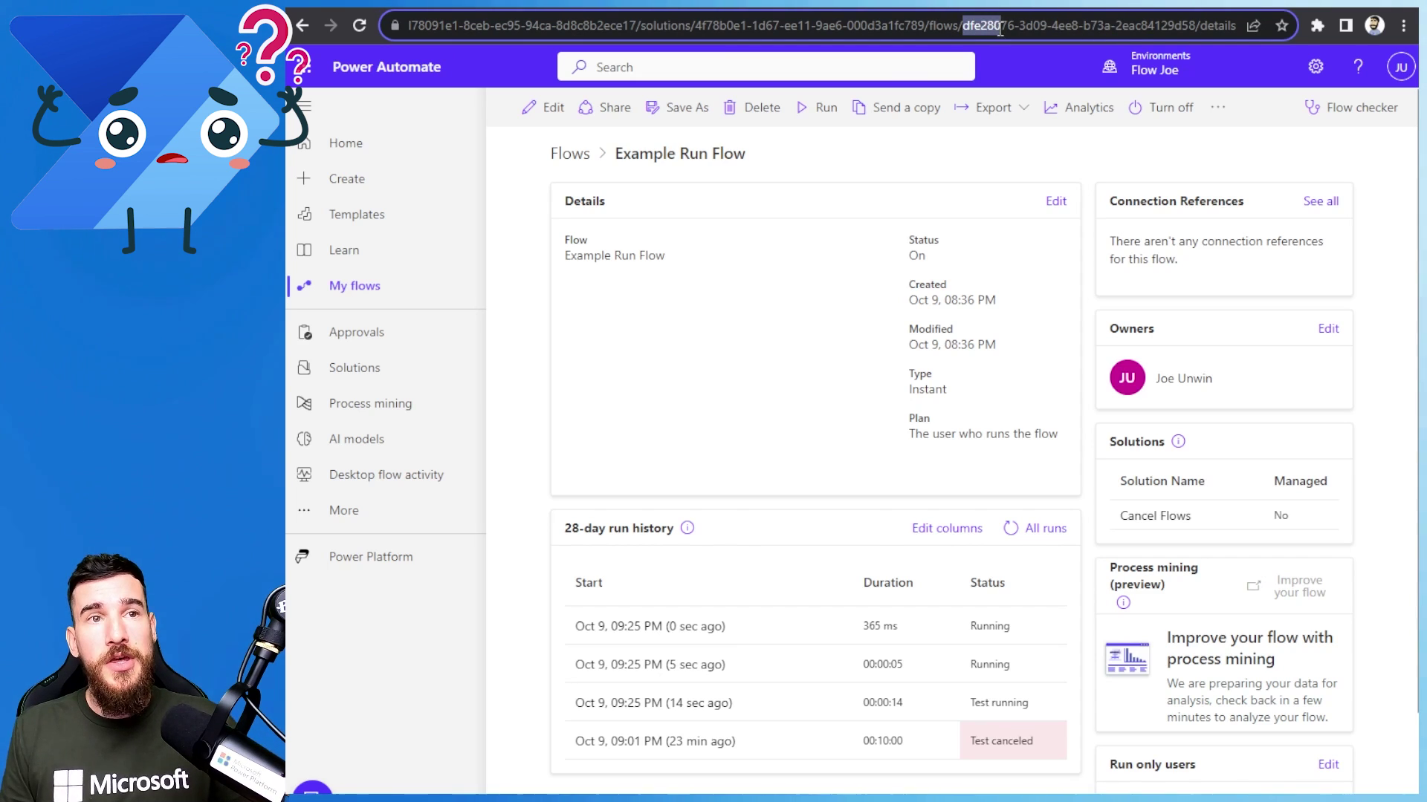
left_click_drag(1181, 38, 1194, 30)
key("ctrl+c")
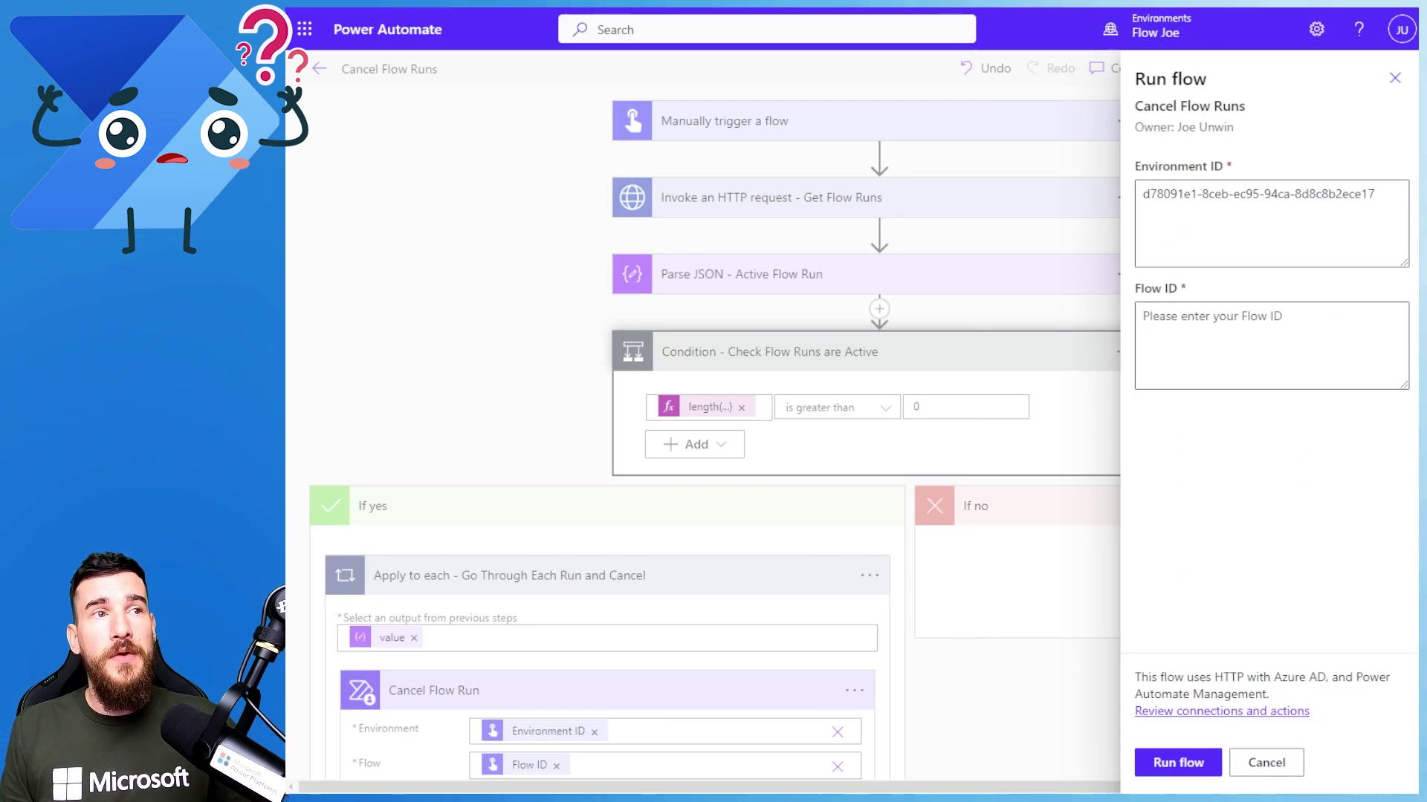
left_click(1205, 344)
key("ctrl+v")
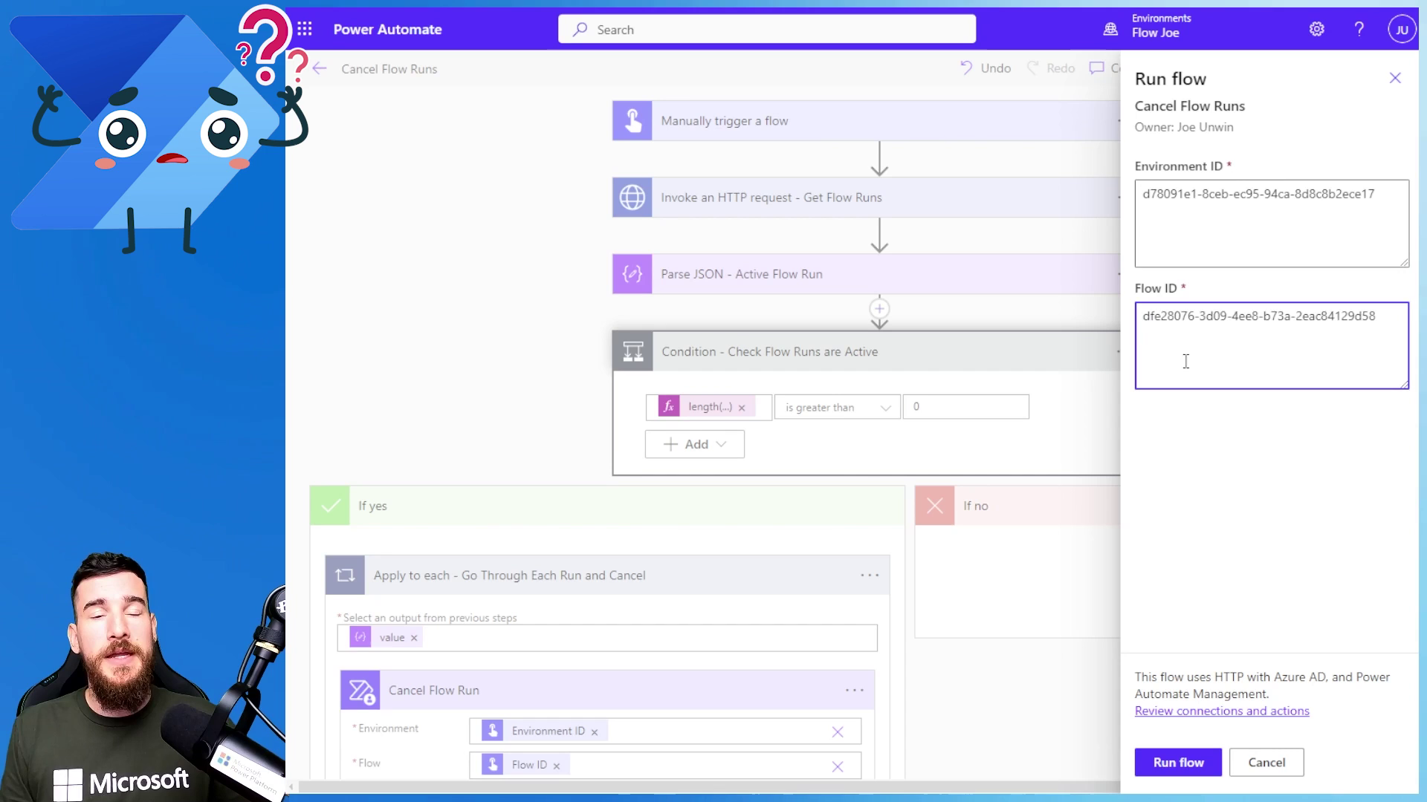
left_click(1183, 764)
left_click(1181, 766)
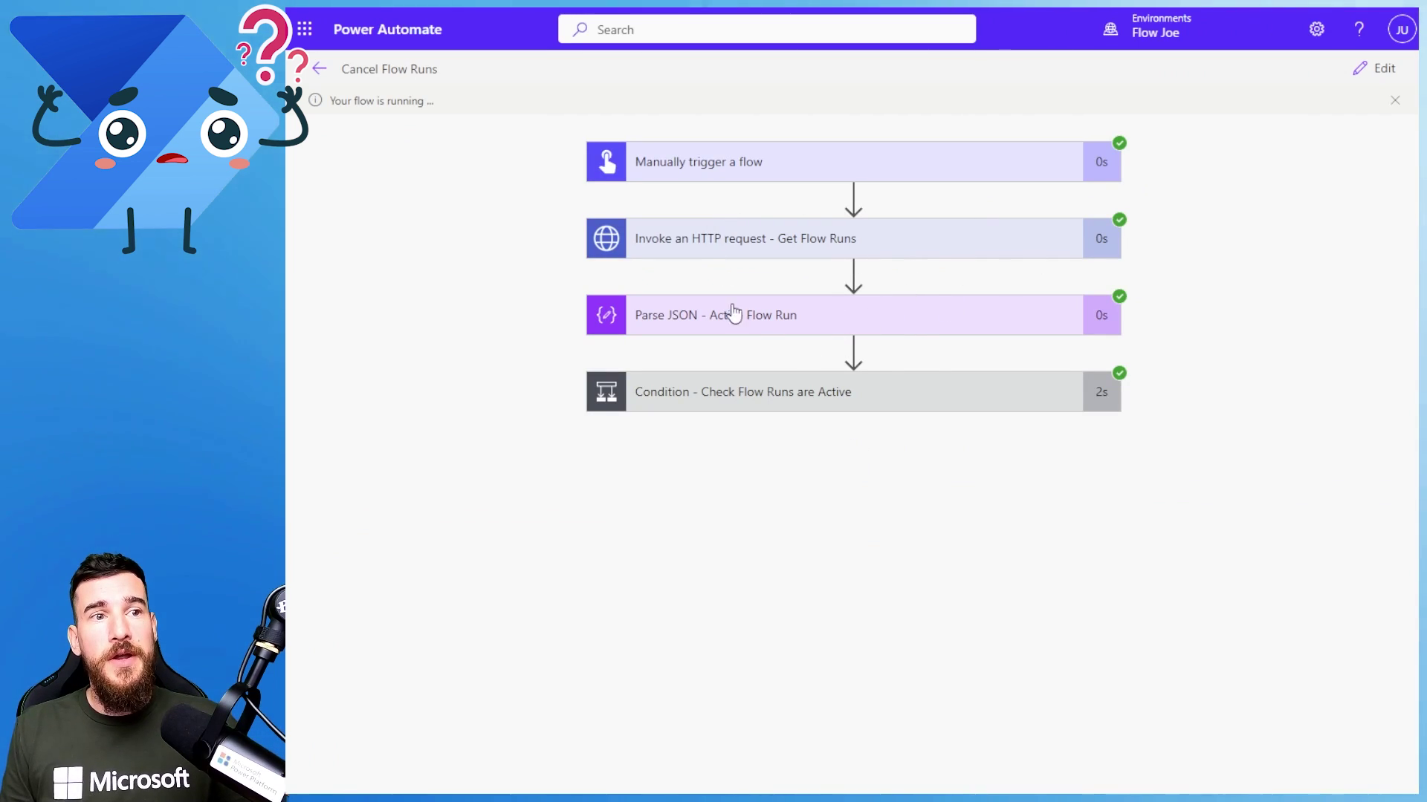
Inspect the run's condition result and the Cancel Flow Run inputs in the Apply to each loop, moving on to the next iteration
left_click(795, 405)
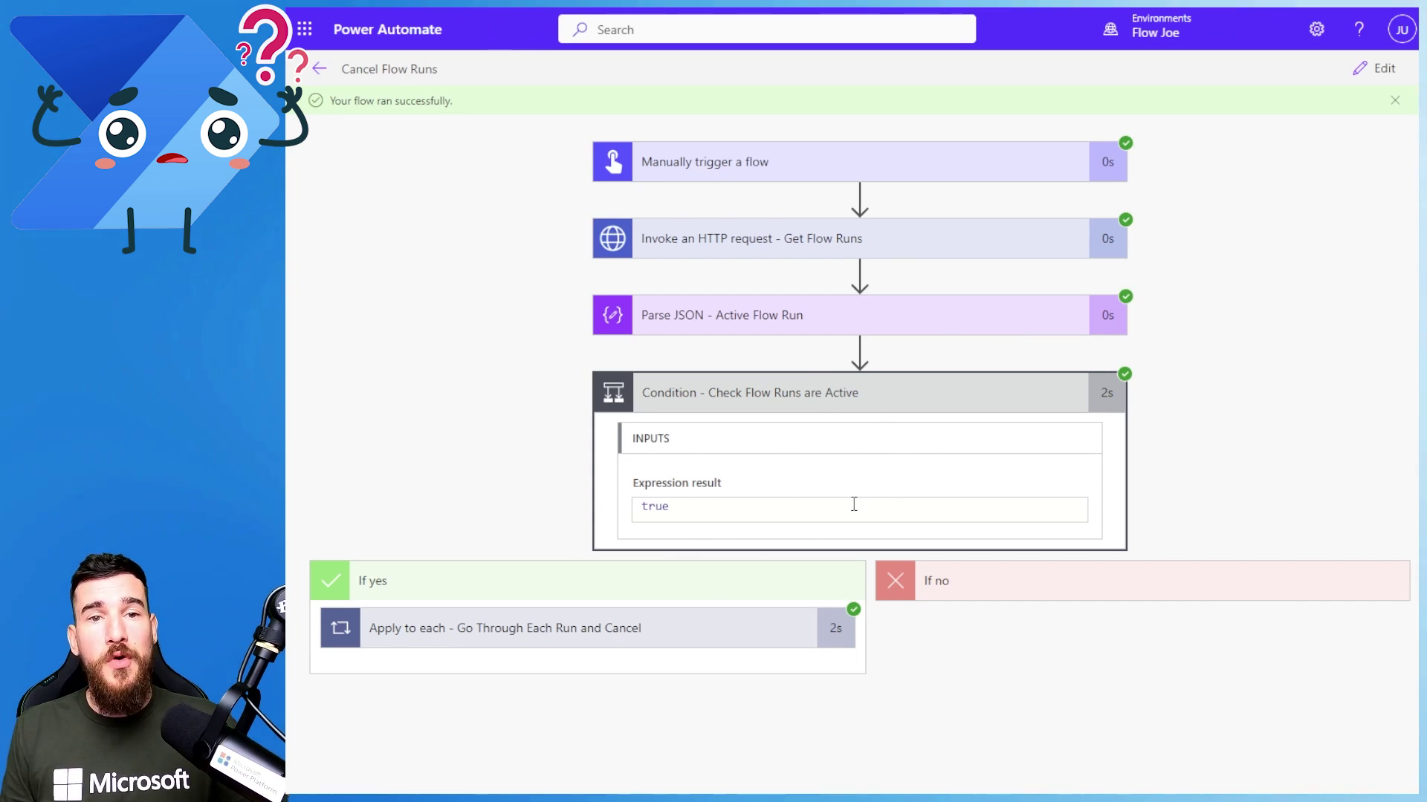
left_click(688, 629)
scroll(605, 512, "down", 1)
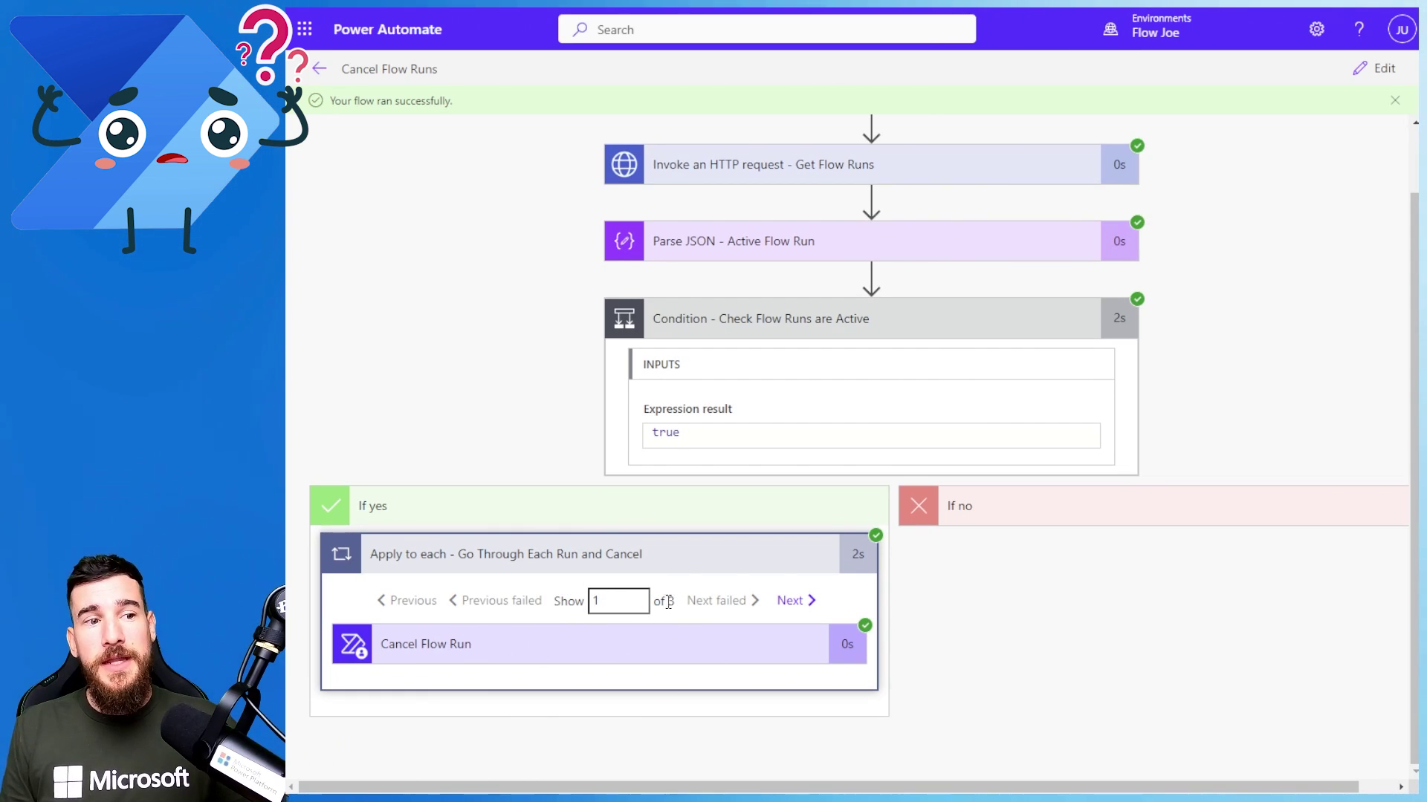
left_click(609, 648)
scroll(613, 621, "down", 2)
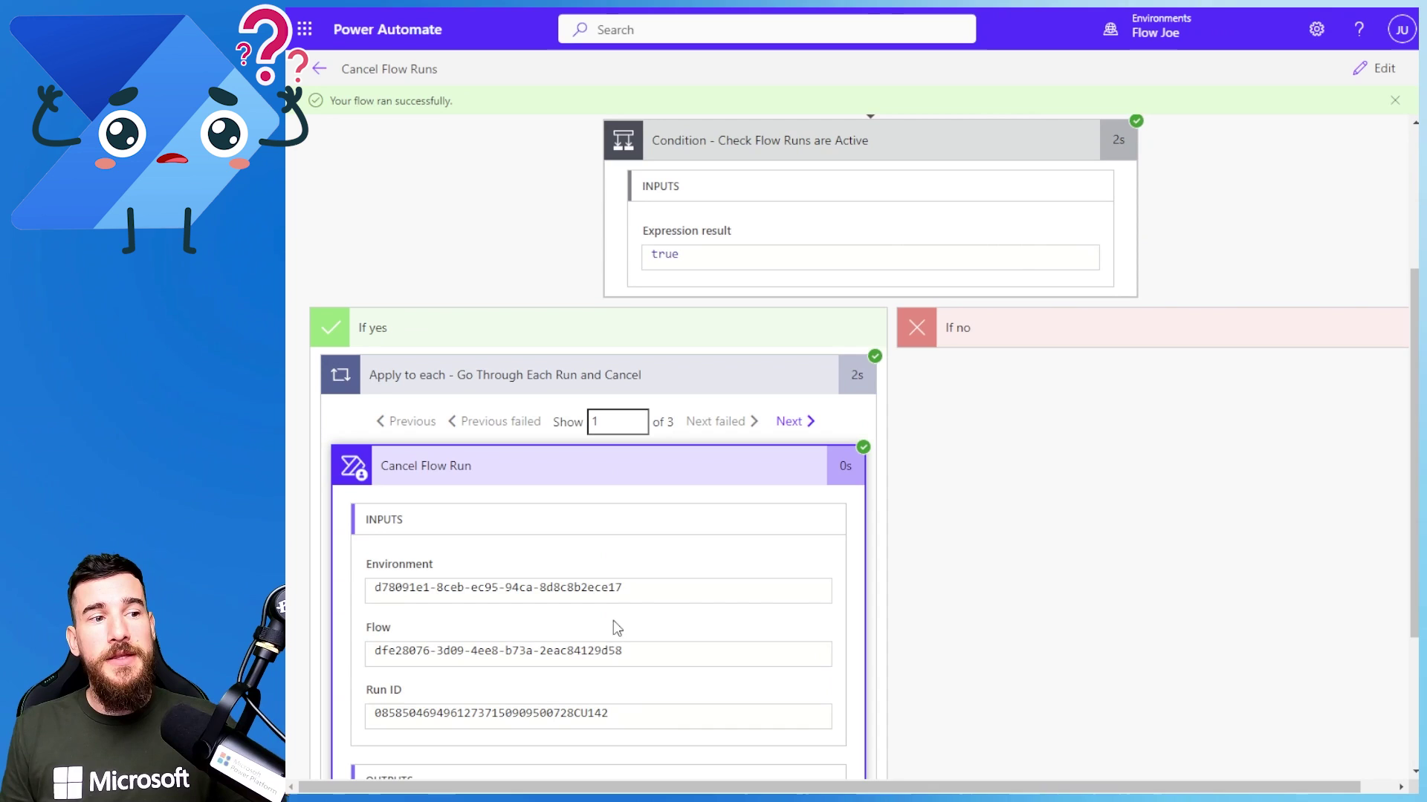
scroll(563, 614, "down", 2)
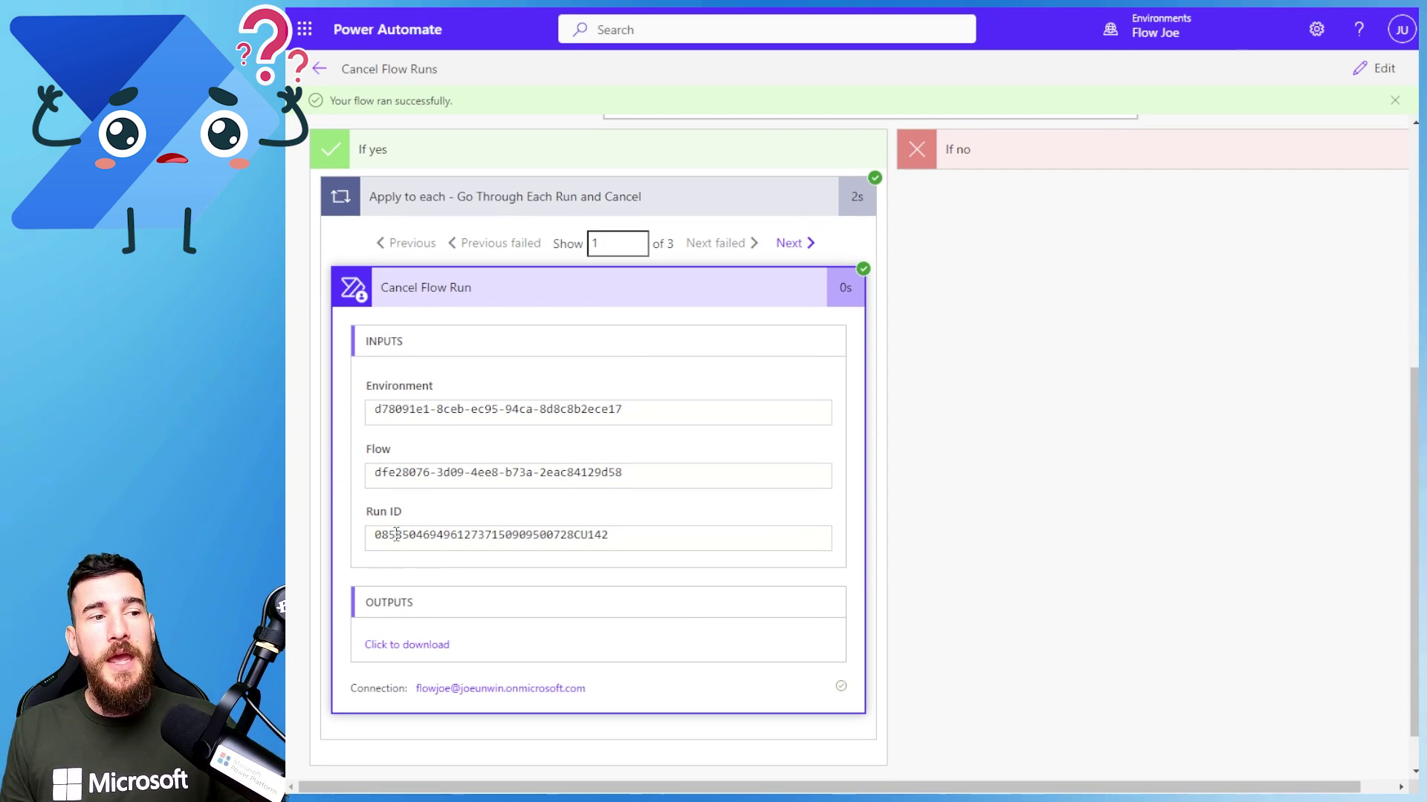
left_click(804, 252)
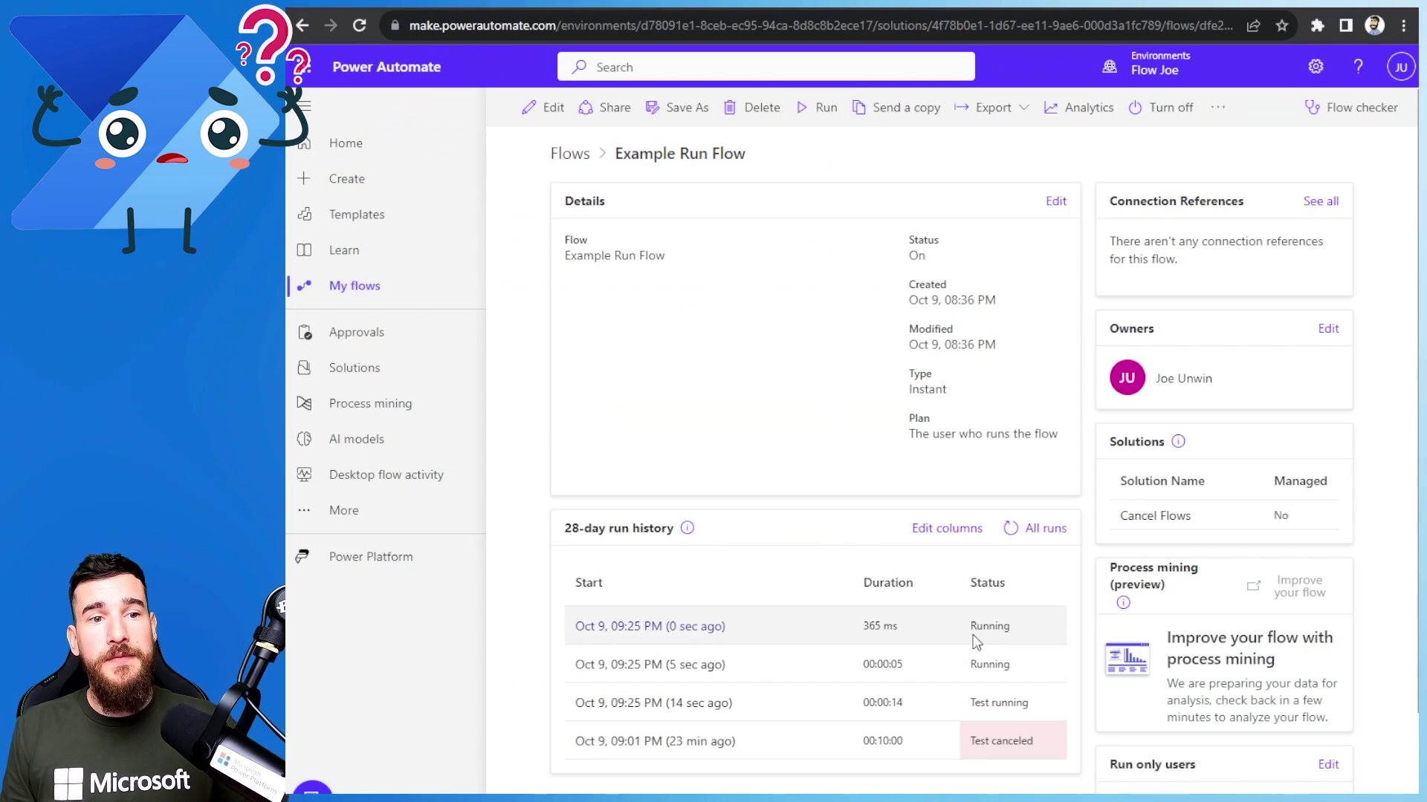
Refresh the 28-day run history of Example Run Flow to check the status of its runs
left_click(1011, 529)
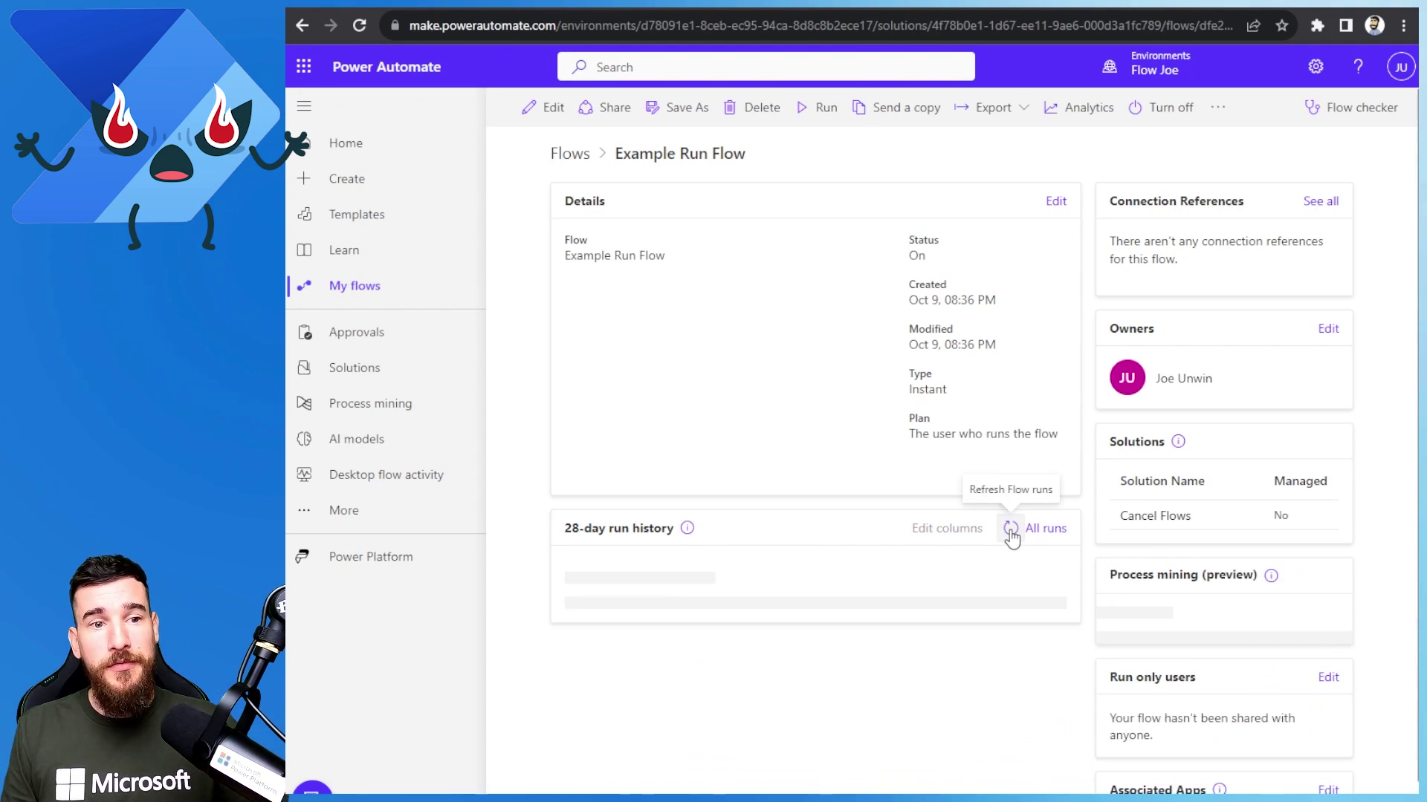